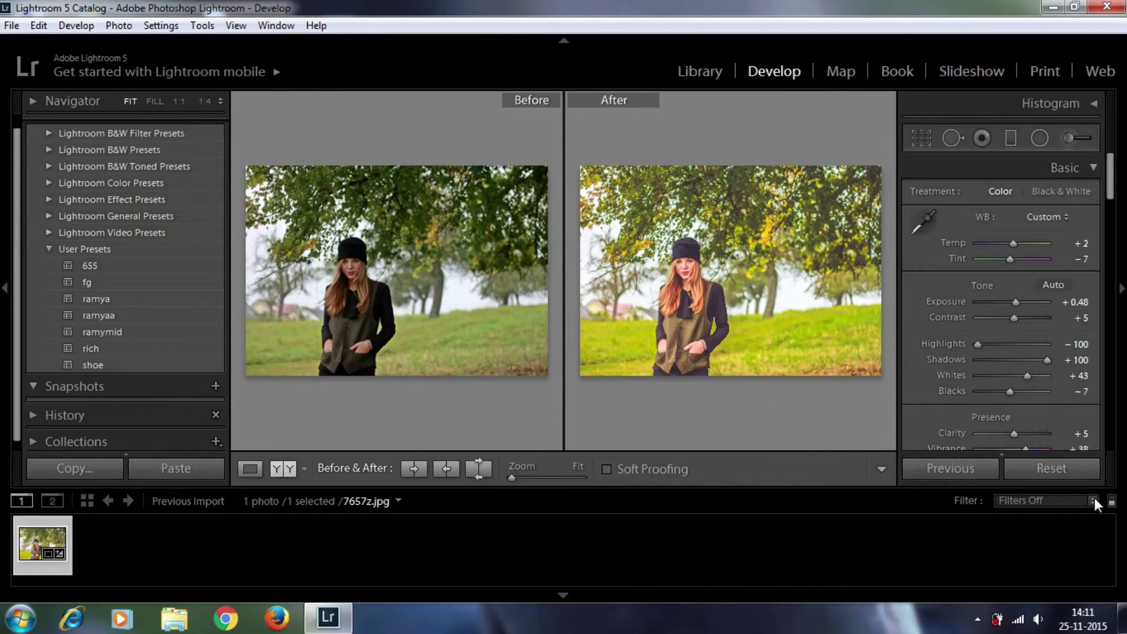
- Reset all develop adjustments and switch from the Before/After split to the single Loupe view
{"action": "left_click", "coordinate": [1014, 474]}
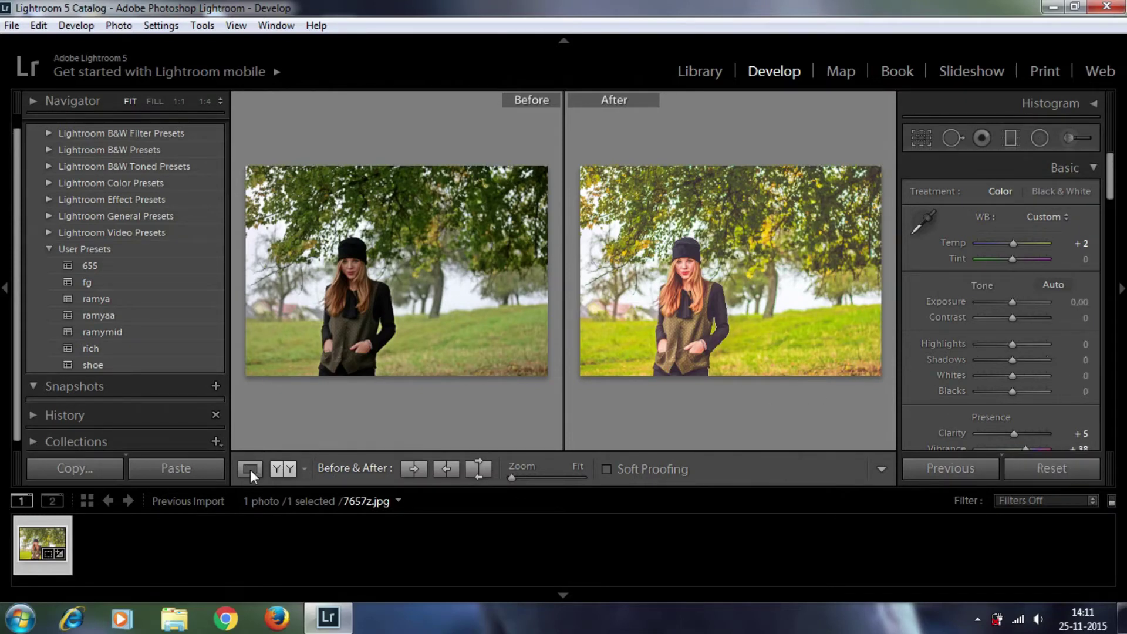
{"action": "left_click", "coordinate": [250, 470]}
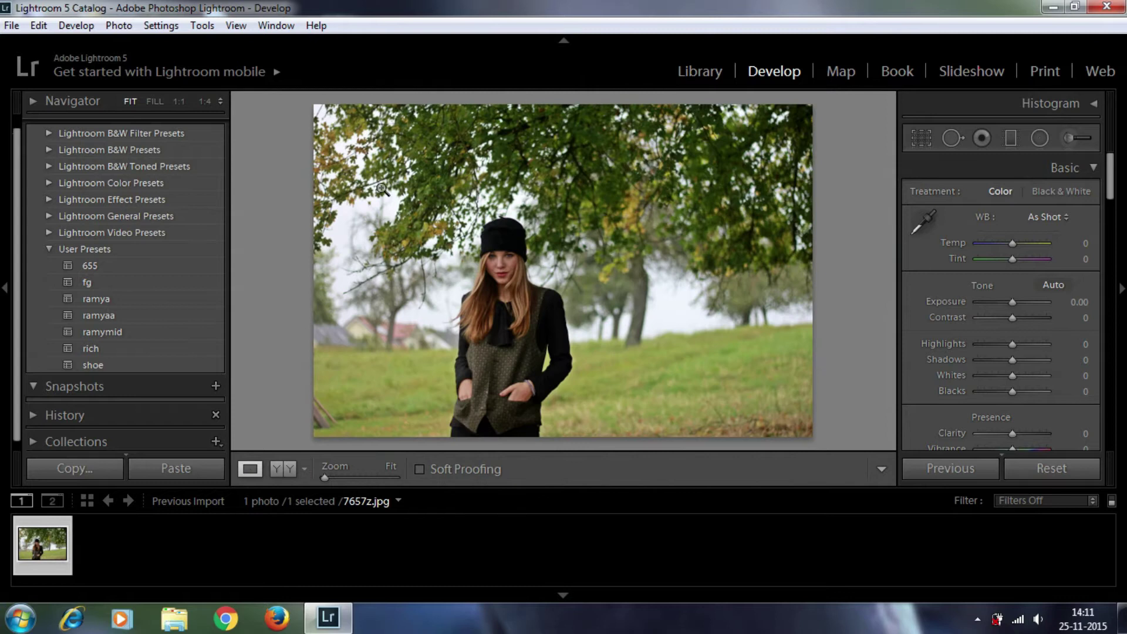
- In Basic, warm Temp and Tint, raise Exposure, ease Highlights back and boost Vibrance
{"action": "left_click_drag", "start_coordinate": [1013, 242], "coordinate": [1020, 242]}
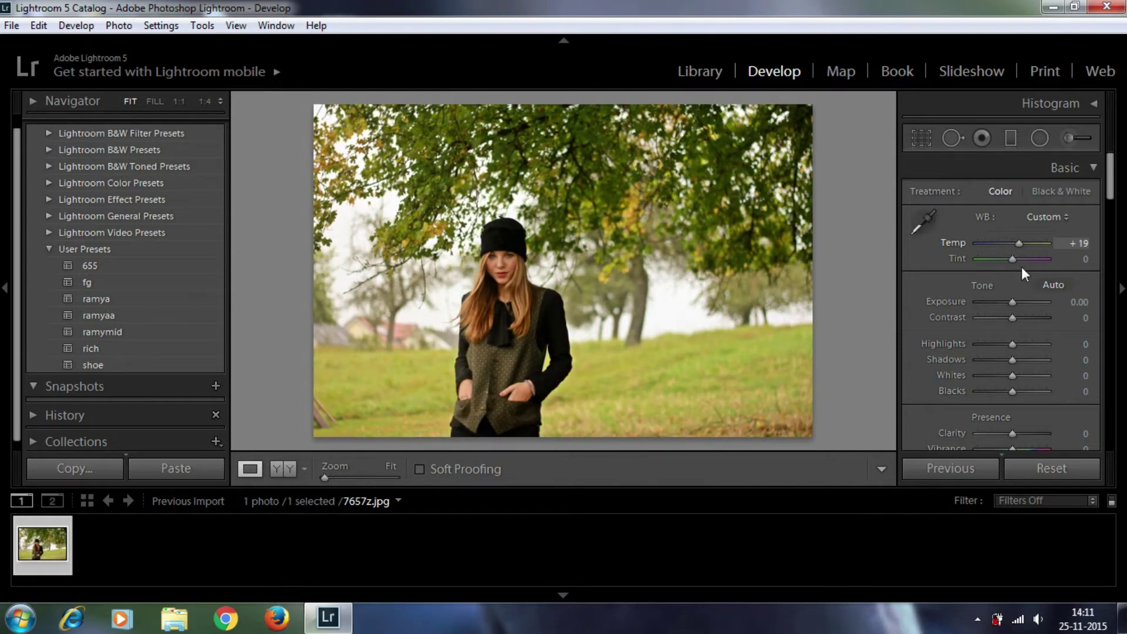
{"action": "left_click_drag", "start_coordinate": [1013, 261], "coordinate": [1019, 260]}
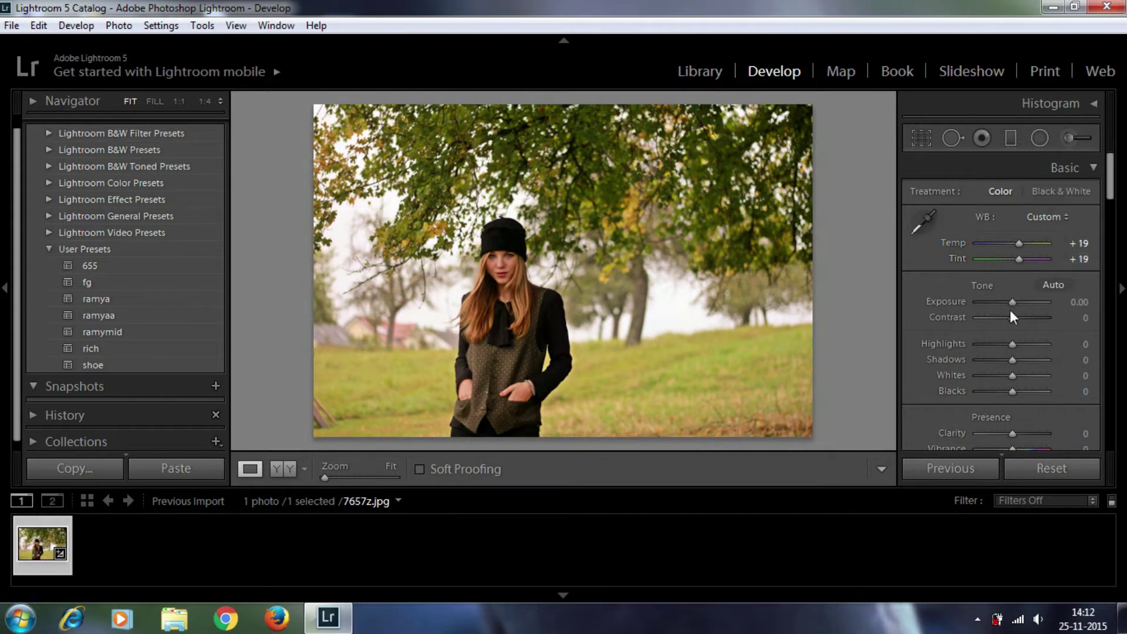
{"action": "mouse_move", "coordinate": [1013, 304]}
{"action": "left_mouse_down"}
{"action": "mouse_move", "coordinate": [1022, 322]}
{"action": "mouse_move", "coordinate": [974, 347]}
{"action": "mouse_move", "coordinate": [1044, 362]}
{"action": "left_mouse_up"}
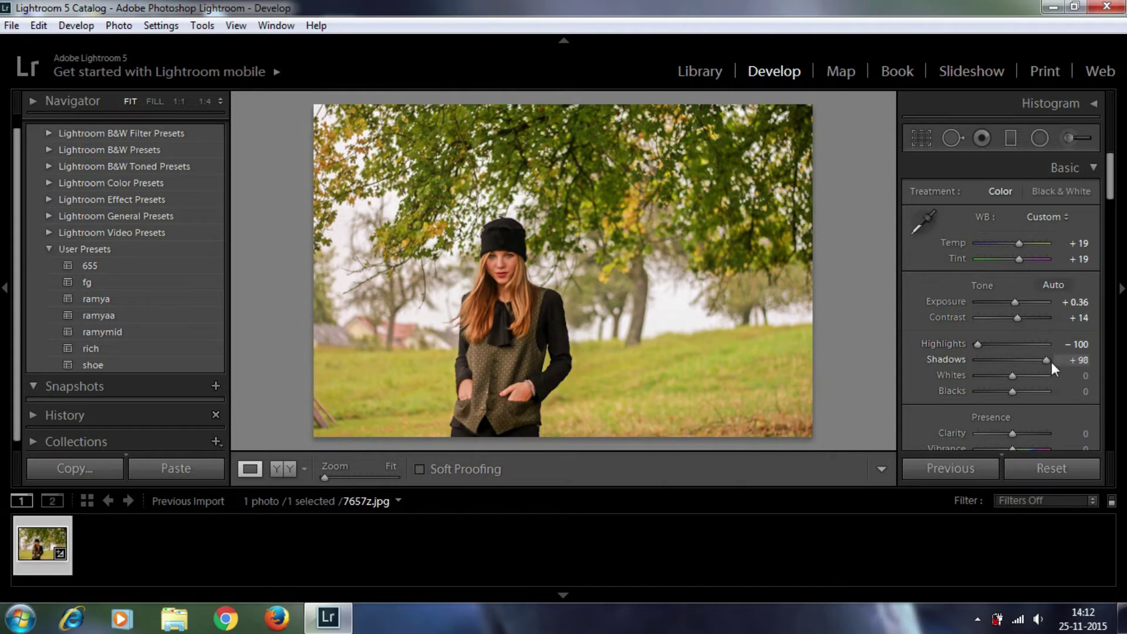
{"action": "mouse_move", "coordinate": [980, 344]}
{"action": "left_mouse_down"}
{"action": "mouse_move", "coordinate": [1036, 378]}
{"action": "mouse_move", "coordinate": [990, 394]}
{"action": "mouse_move", "coordinate": [1034, 376]}
{"action": "mouse_move", "coordinate": [1002, 391]}
{"action": "left_mouse_up"}
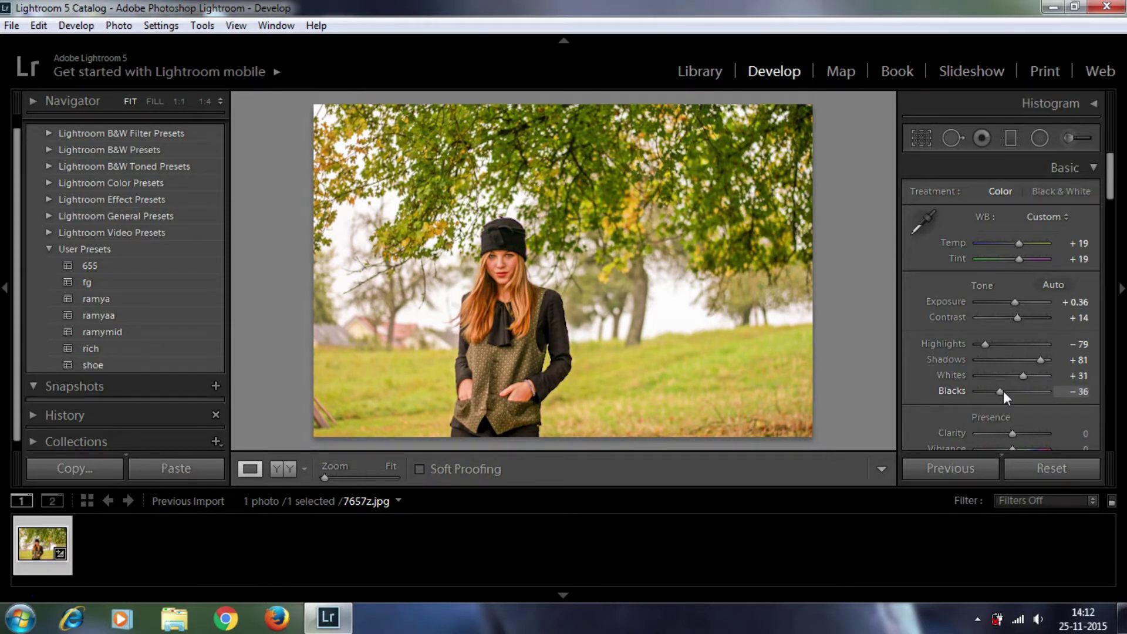
{"action": "left_click_drag", "start_coordinate": [1110, 177], "coordinate": [1082, 217]}
{"action": "mouse_move", "coordinate": [1013, 253]}
{"action": "left_mouse_down"}
{"action": "mouse_move", "coordinate": [1030, 250]}
{"action": "mouse_move", "coordinate": [1021, 252]}
{"action": "left_mouse_up"}
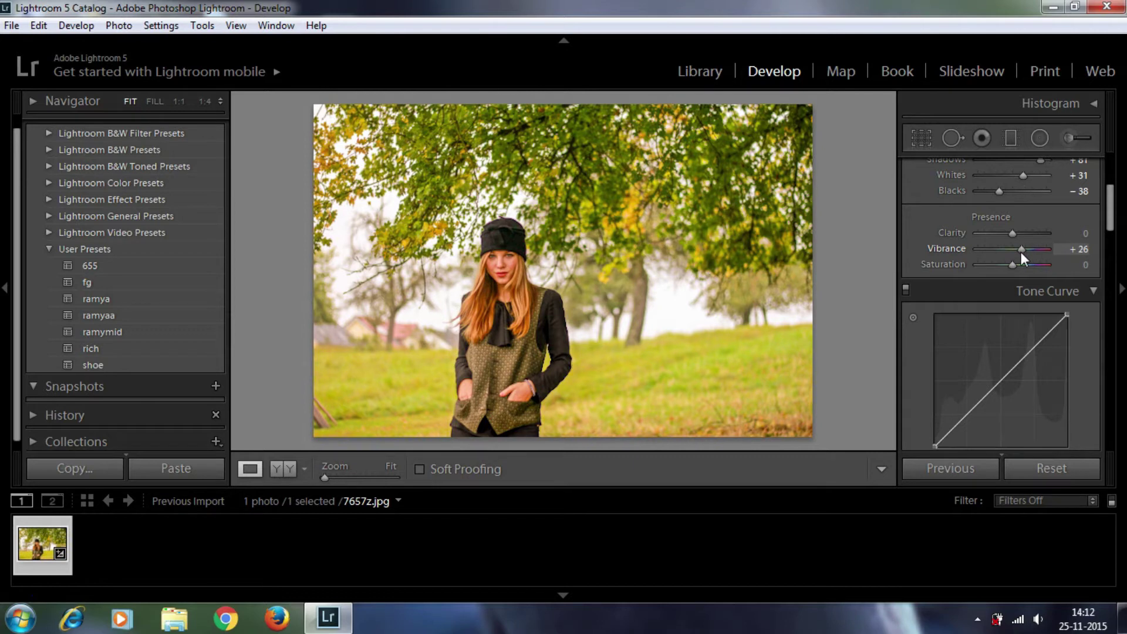
- Add custom control points to the RGB tone curve, lifting the upper tones
{"action": "left_click_drag", "start_coordinate": [1109, 209], "coordinate": [1110, 230]}
{"action": "left_click", "coordinate": [969, 277]}
{"action": "left_click_drag", "start_coordinate": [1035, 209], "coordinate": [1035, 202]}
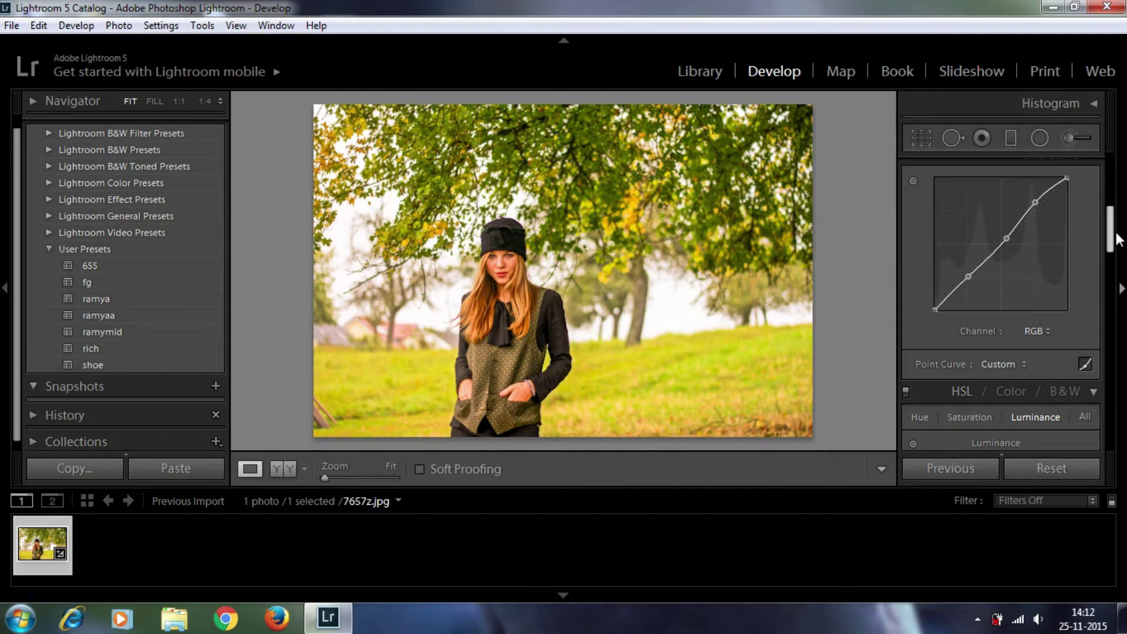
{"action": "left_click_drag", "start_coordinate": [1008, 239], "coordinate": [1008, 242]}
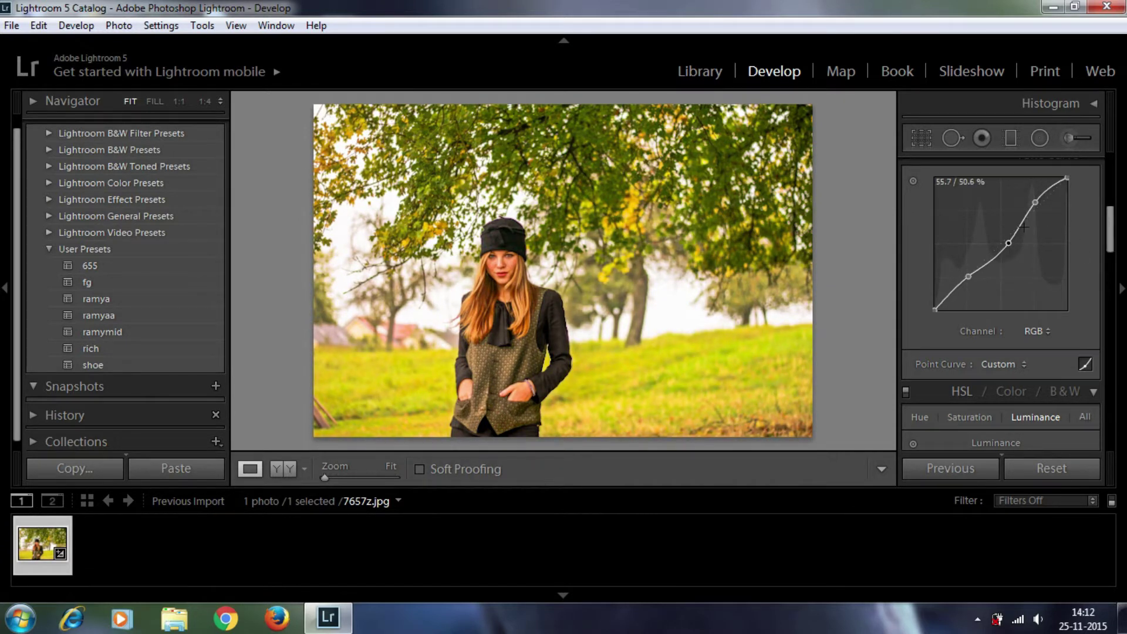
{"action": "left_click_drag", "start_coordinate": [1008, 242], "coordinate": [1006, 244]}
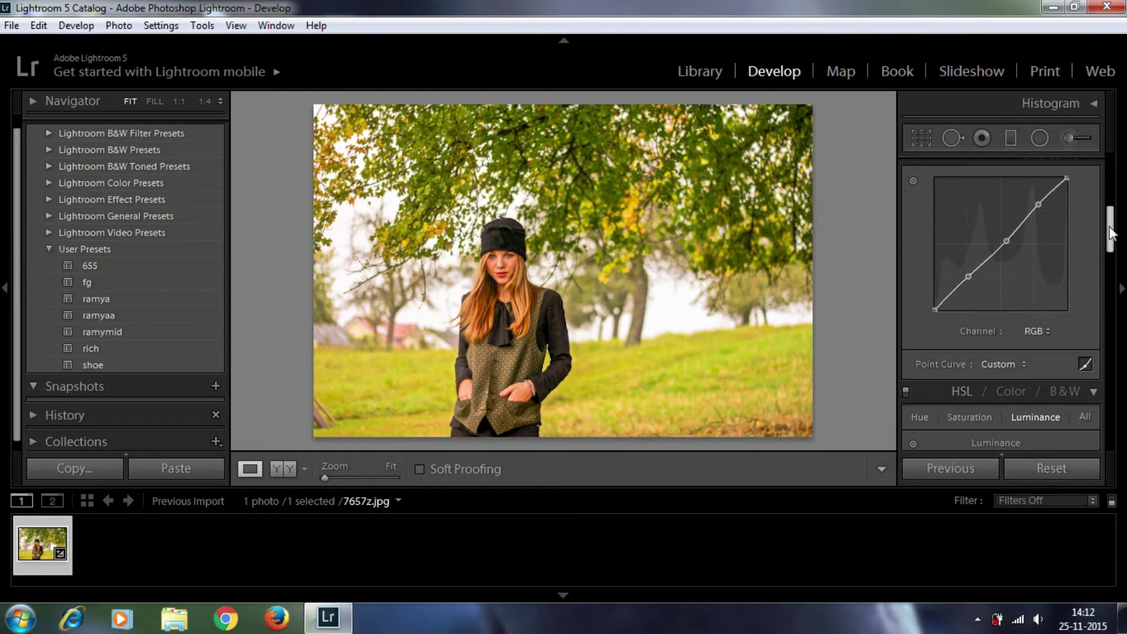
{"action": "left_click_drag", "start_coordinate": [1109, 232], "coordinate": [1108, 263]}
{"action": "left_click", "coordinate": [983, 215]}
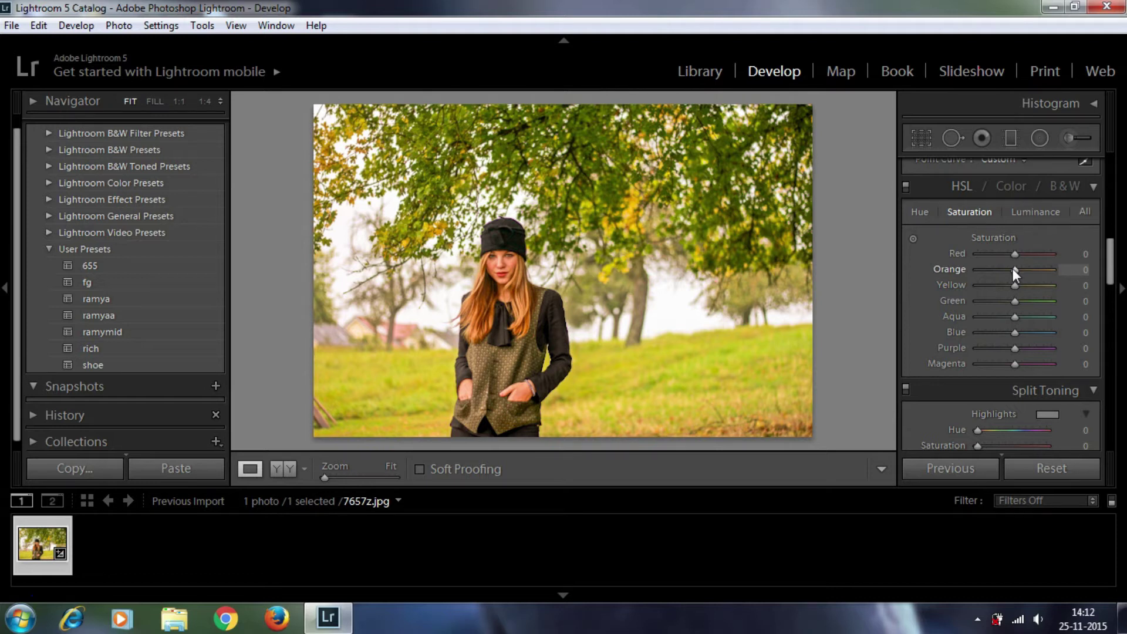
- In HSL, lower Orange and raise Yellow saturation, and darken Red, Yellow and Aqua luminance
{"action": "mouse_move", "coordinate": [1014, 269]}
{"action": "left_mouse_down"}
{"action": "mouse_move", "coordinate": [1040, 285]}
{"action": "mouse_move", "coordinate": [1031, 283]}
{"action": "left_mouse_up"}
{"action": "left_click", "coordinate": [1012, 269]}
{"action": "left_click", "coordinate": [1037, 212]}
{"action": "mouse_move", "coordinate": [1014, 285]}
{"action": "left_mouse_down"}
{"action": "mouse_move", "coordinate": [1041, 286]}
{"action": "mouse_move", "coordinate": [1003, 286]}
{"action": "left_mouse_up"}
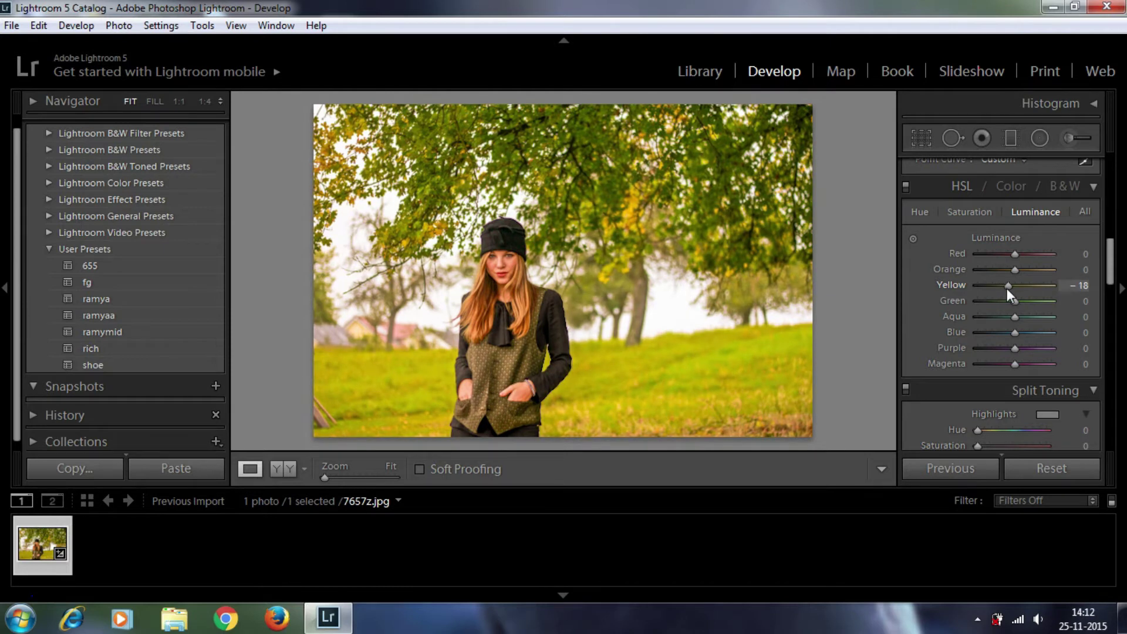
{"action": "left_click_drag", "start_coordinate": [1004, 288], "coordinate": [1009, 288]}
{"action": "mouse_move", "coordinate": [1016, 317]}
{"action": "left_mouse_down"}
{"action": "mouse_move", "coordinate": [1027, 317]}
{"action": "mouse_move", "coordinate": [1013, 315]}
{"action": "mouse_move", "coordinate": [1013, 288]}
{"action": "left_mouse_up"}
{"action": "mouse_move", "coordinate": [1016, 249]}
{"action": "left_mouse_down"}
{"action": "mouse_move", "coordinate": [1027, 249]}
{"action": "mouse_move", "coordinate": [1012, 251]}
{"action": "left_mouse_up"}
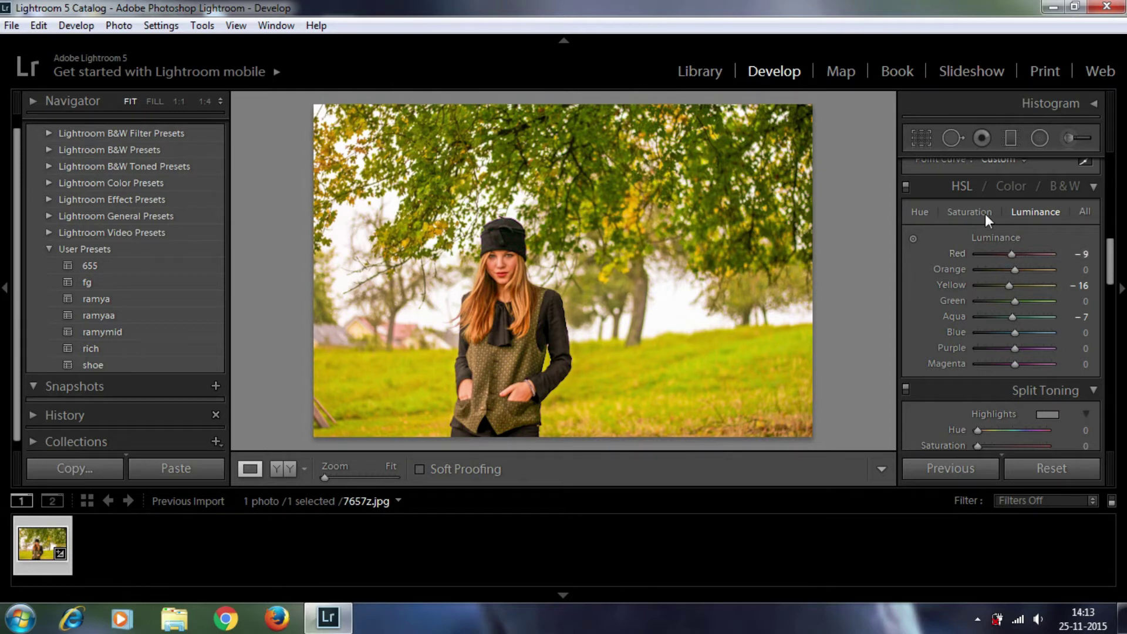
{"action": "left_click", "coordinate": [969, 212]}
{"action": "left_click_drag", "start_coordinate": [1013, 269], "coordinate": [1001, 273]}
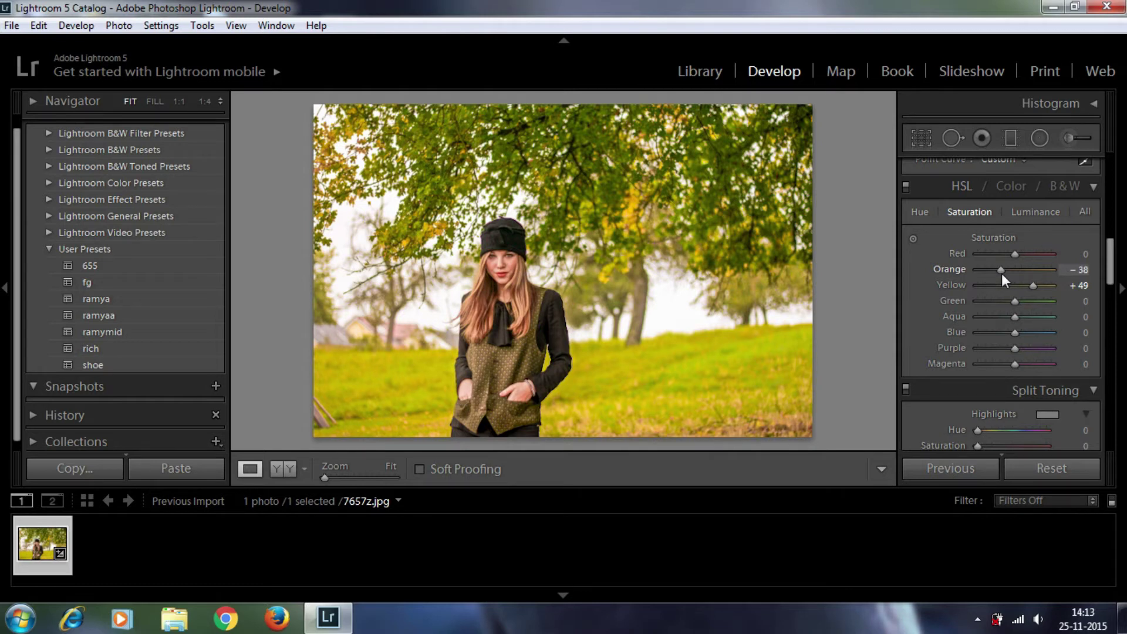
- Zoom to 1:4 on the face and start a Color-effect Adjustment Brush on the hair
{"action": "left_click", "coordinate": [510, 292]}
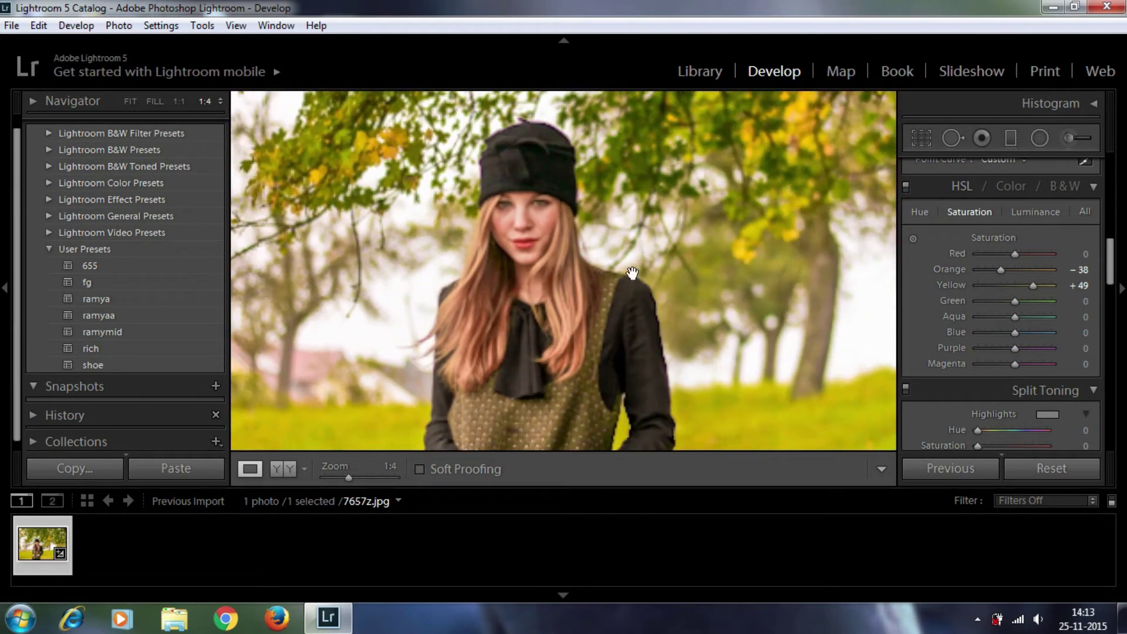
{"action": "left_click", "coordinate": [1065, 139]}
{"action": "left_click", "coordinate": [998, 195]}
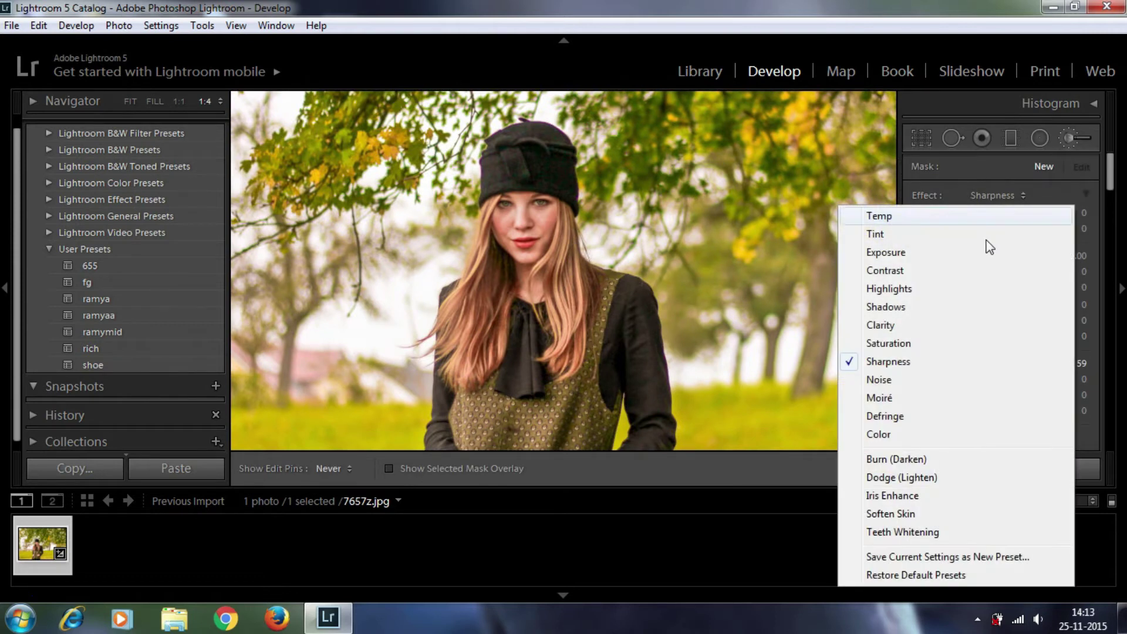
{"action": "left_click", "coordinate": [879, 434]}
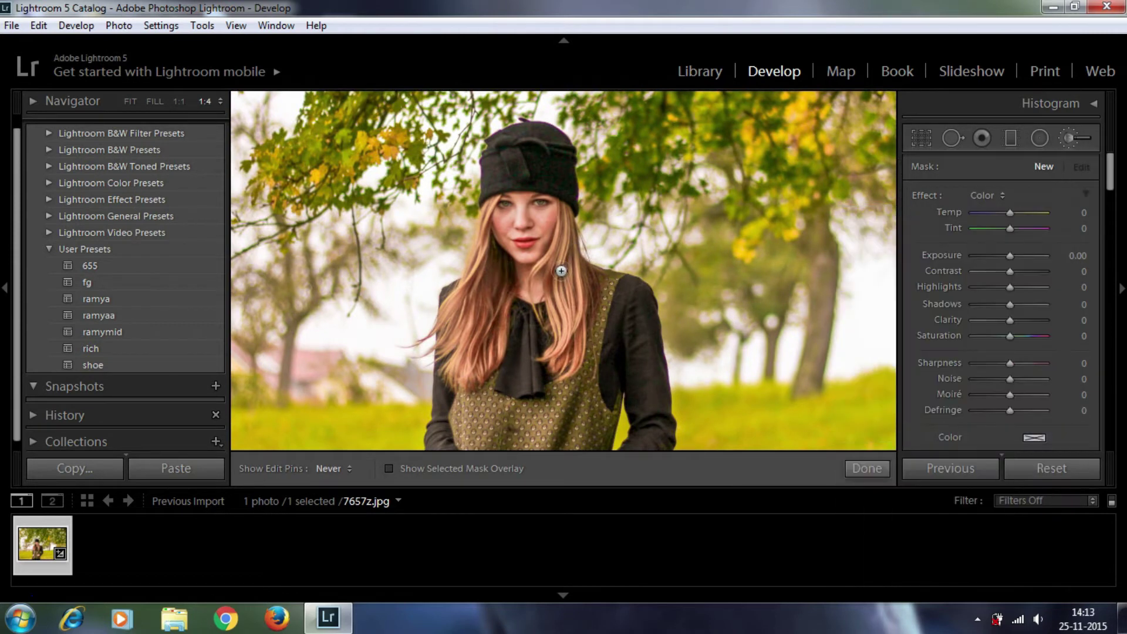
{"action": "left_click", "coordinate": [565, 208]}
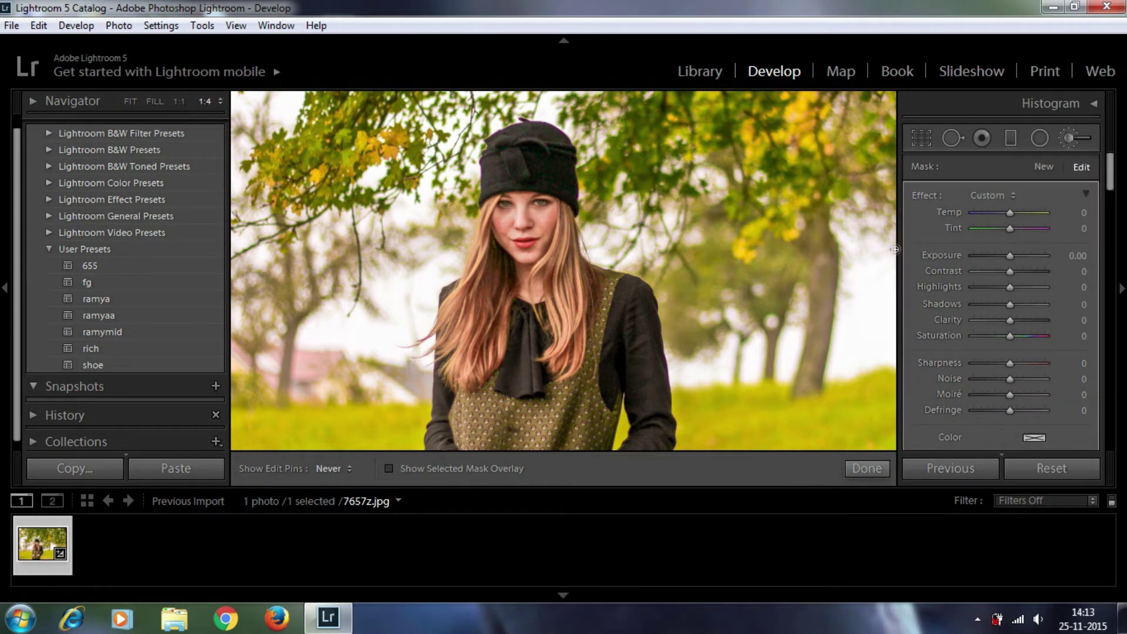
- Give the hair brush adjustment Temp 33, Tint 10 and Saturation 22
{"action": "left_click_drag", "start_coordinate": [1010, 212], "coordinate": [1044, 213]}
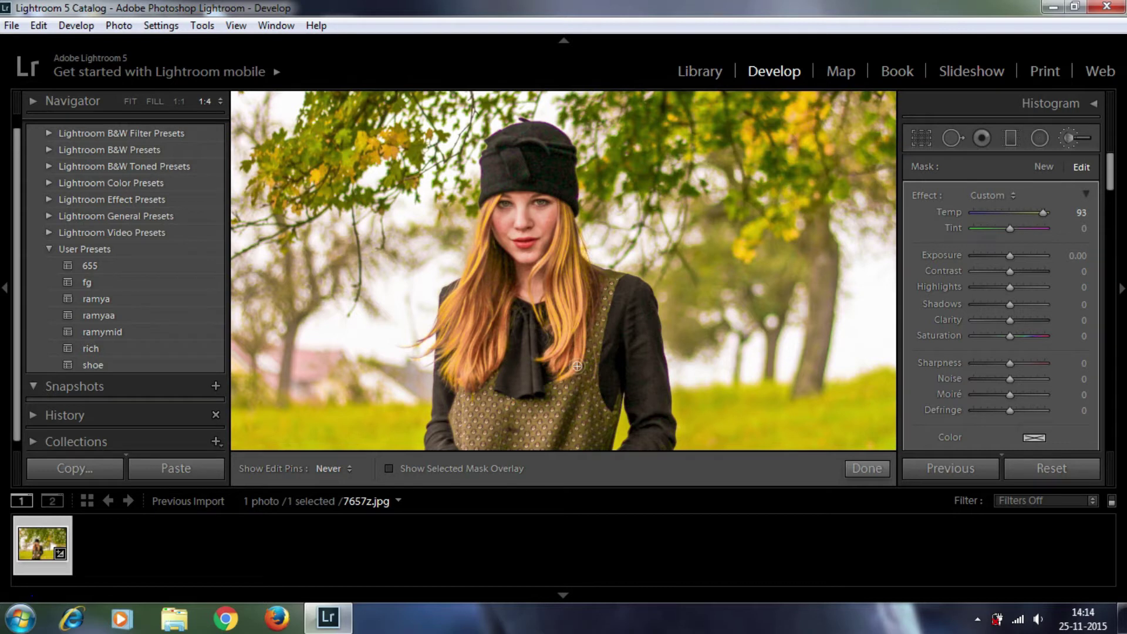
{"action": "mouse_move", "coordinate": [1044, 210]}
{"action": "left_mouse_down"}
{"action": "mouse_move", "coordinate": [990, 229]}
{"action": "mouse_move", "coordinate": [1023, 232]}
{"action": "mouse_move", "coordinate": [1014, 237]}
{"action": "left_mouse_up"}
{"action": "left_click_drag", "start_coordinate": [1110, 175], "coordinate": [1111, 181]}
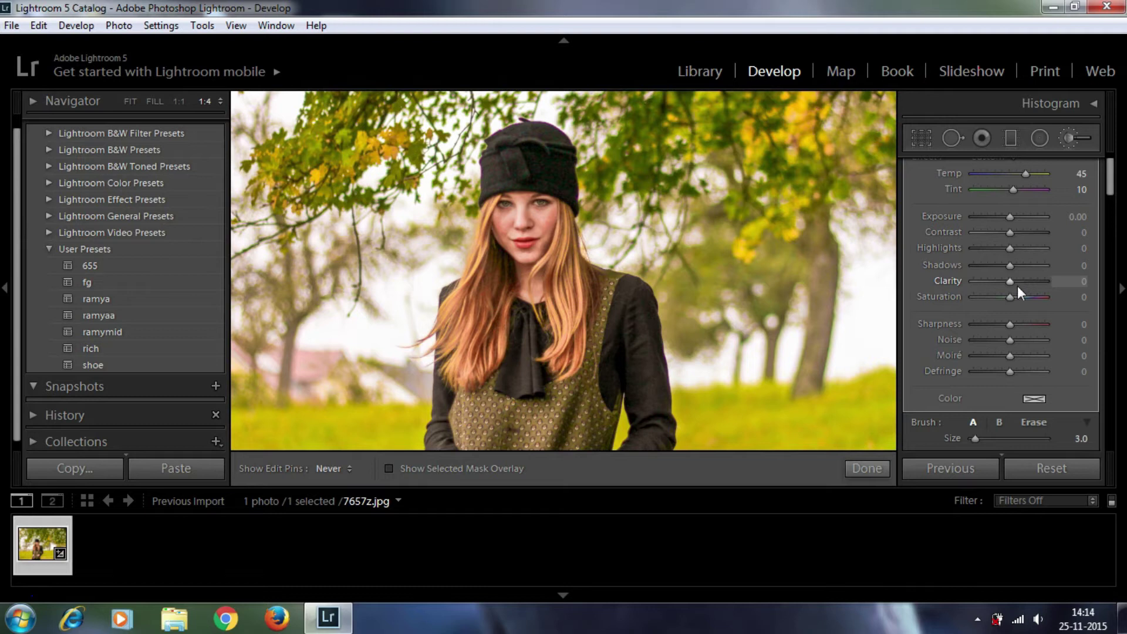
{"action": "left_click_drag", "start_coordinate": [1009, 301], "coordinate": [1018, 301]}
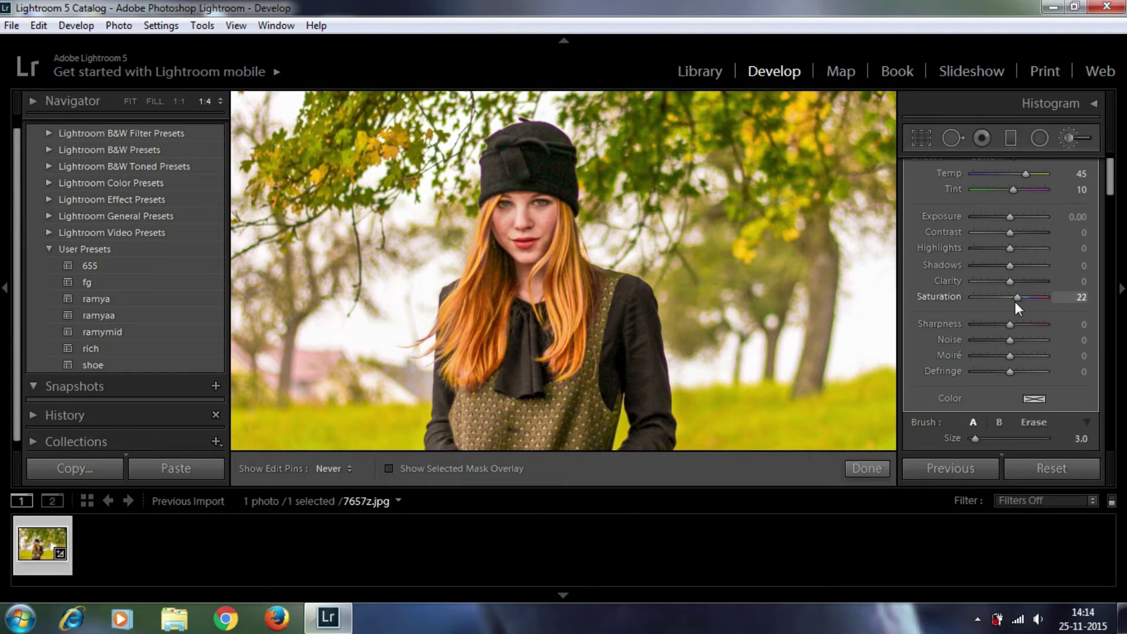
{"action": "left_click_drag", "start_coordinate": [1026, 174], "coordinate": [1019, 174]}
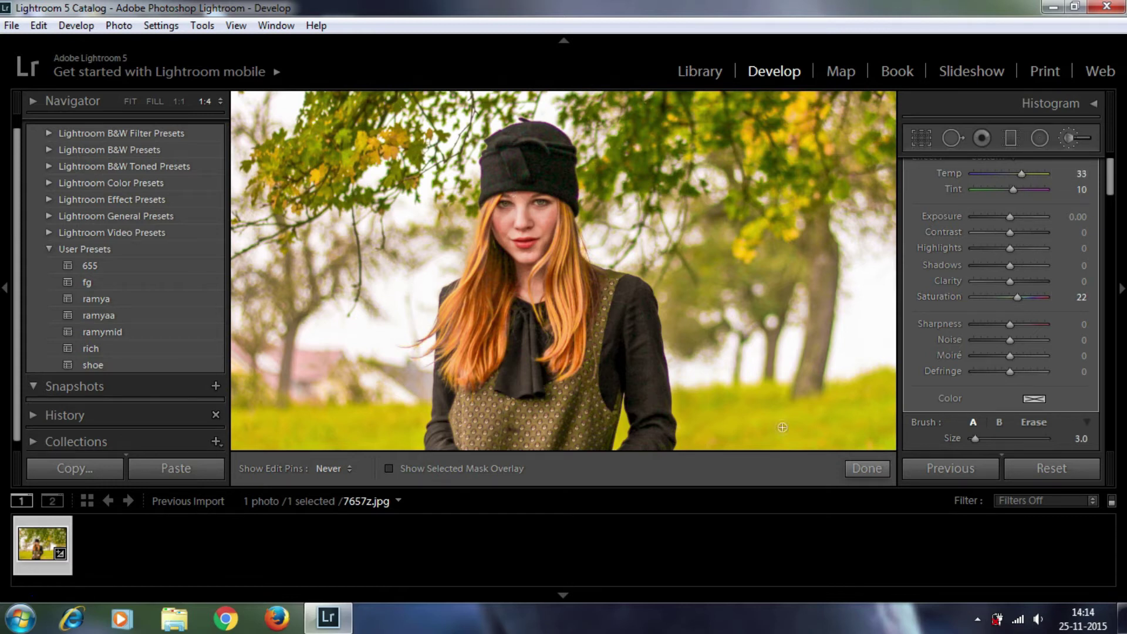
- Finish the hair brush and zoom to 1:1 centred on the woman's face
{"action": "left_click", "coordinate": [885, 464]}
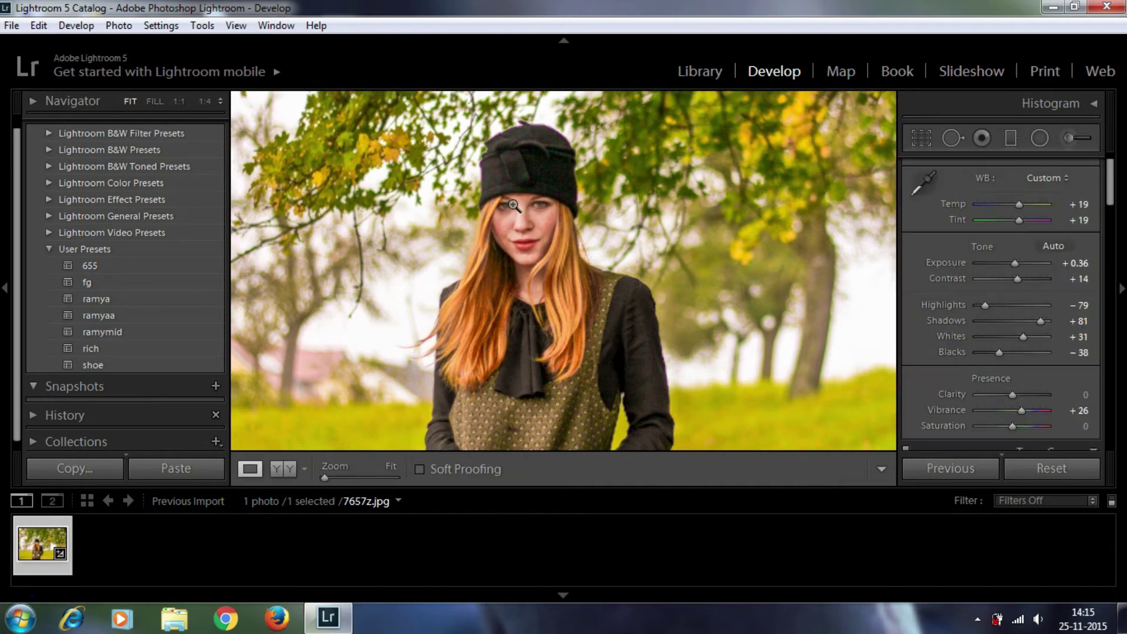
{"action": "left_click", "coordinate": [514, 205]}
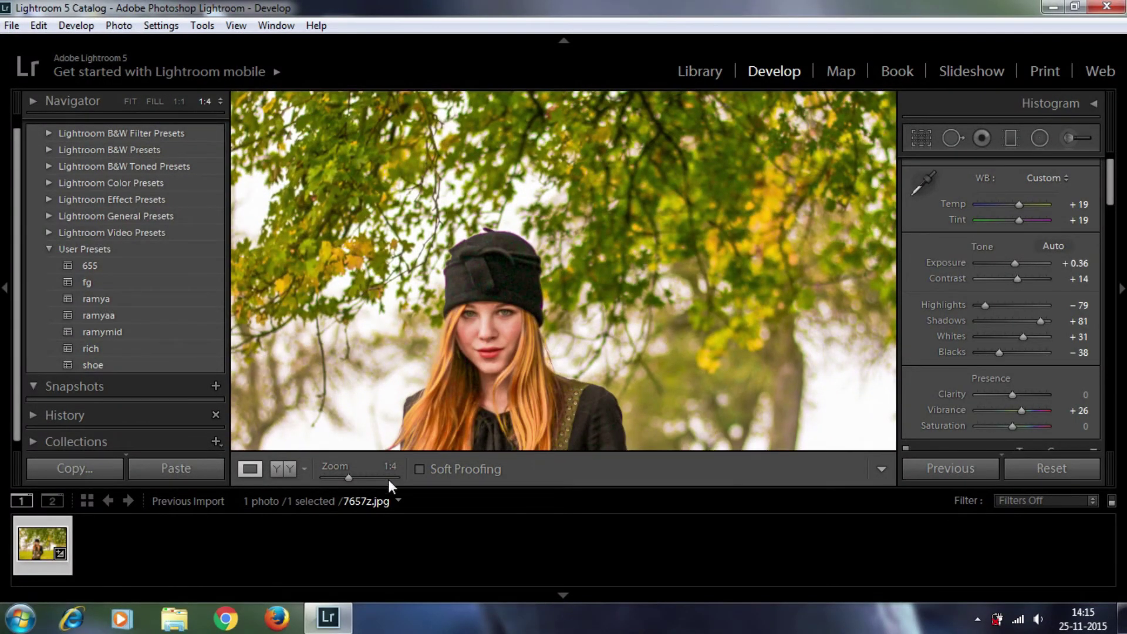
{"action": "left_click_drag", "start_coordinate": [348, 475], "coordinate": [365, 475]}
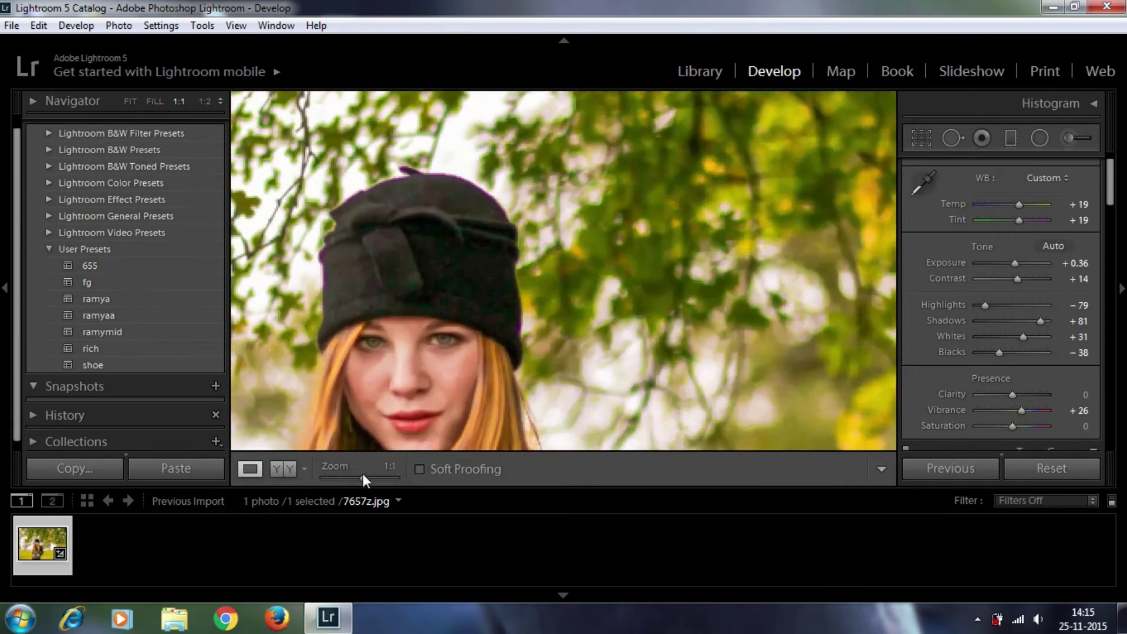
{"action": "mouse_move", "coordinate": [396, 352]}
{"action": "left_mouse_down"}
{"action": "mouse_move", "coordinate": [649, 246]}
{"action": "mouse_move", "coordinate": [791, 222]}
{"action": "left_mouse_up"}
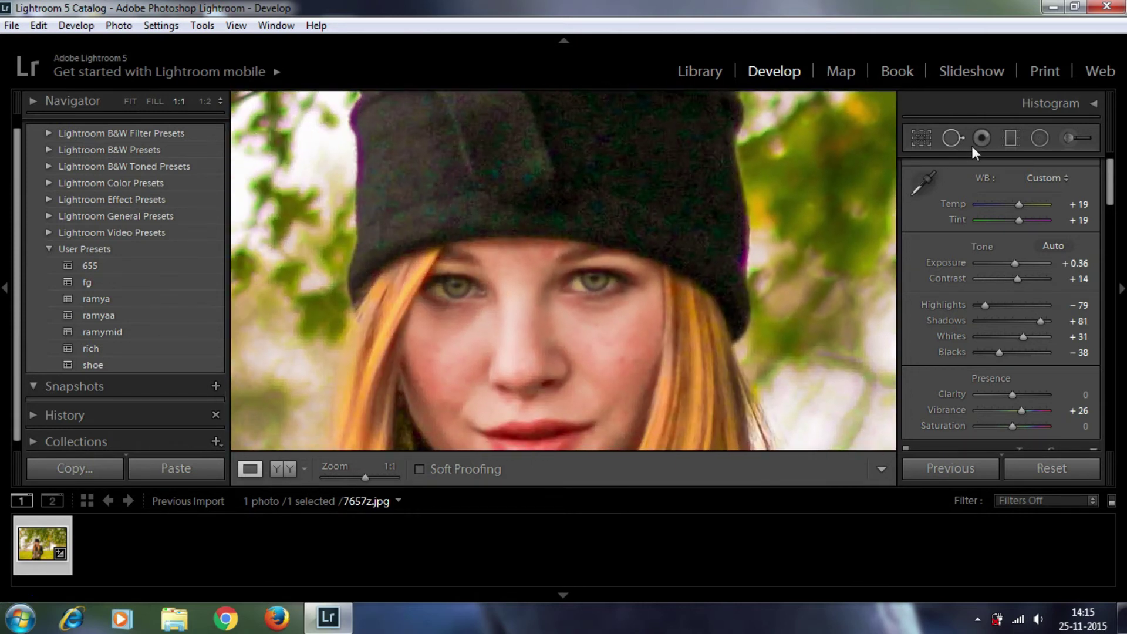
- Paint a Sharpness 59 brush adjustment over the face and finish it
{"action": "left_click", "coordinate": [1069, 139]}
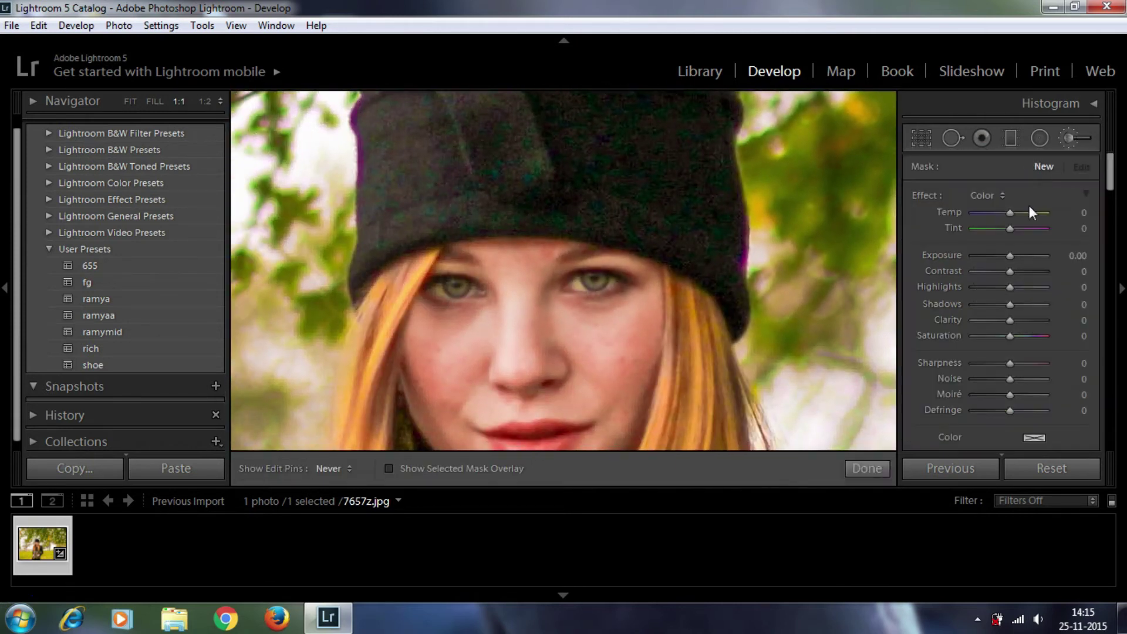
{"action": "left_click", "coordinate": [989, 196]}
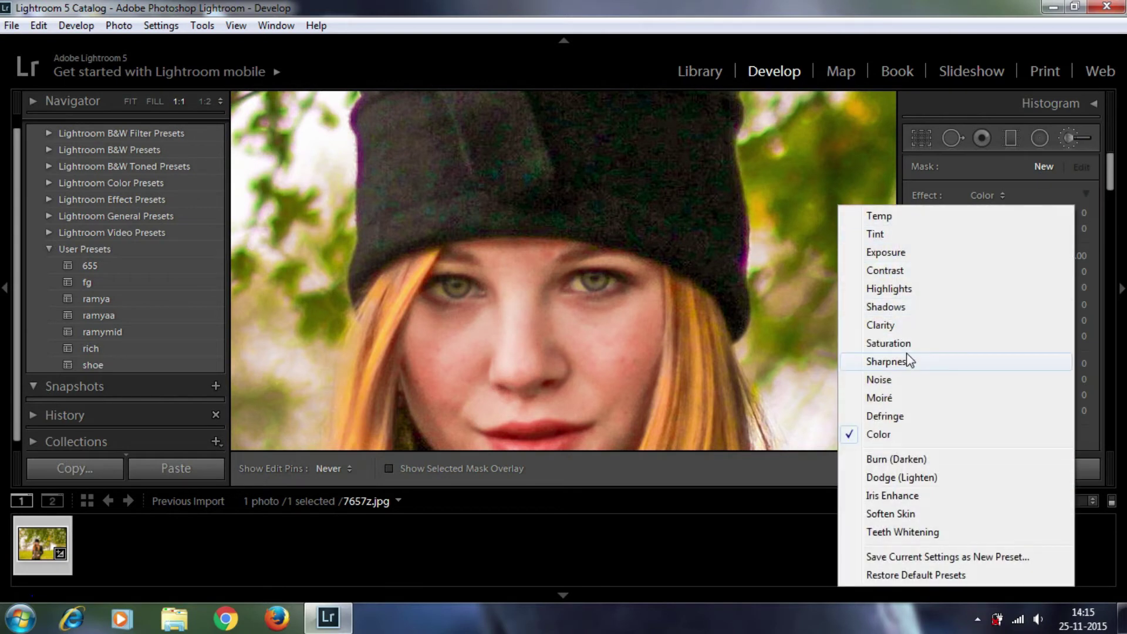
{"action": "left_click", "coordinate": [907, 359]}
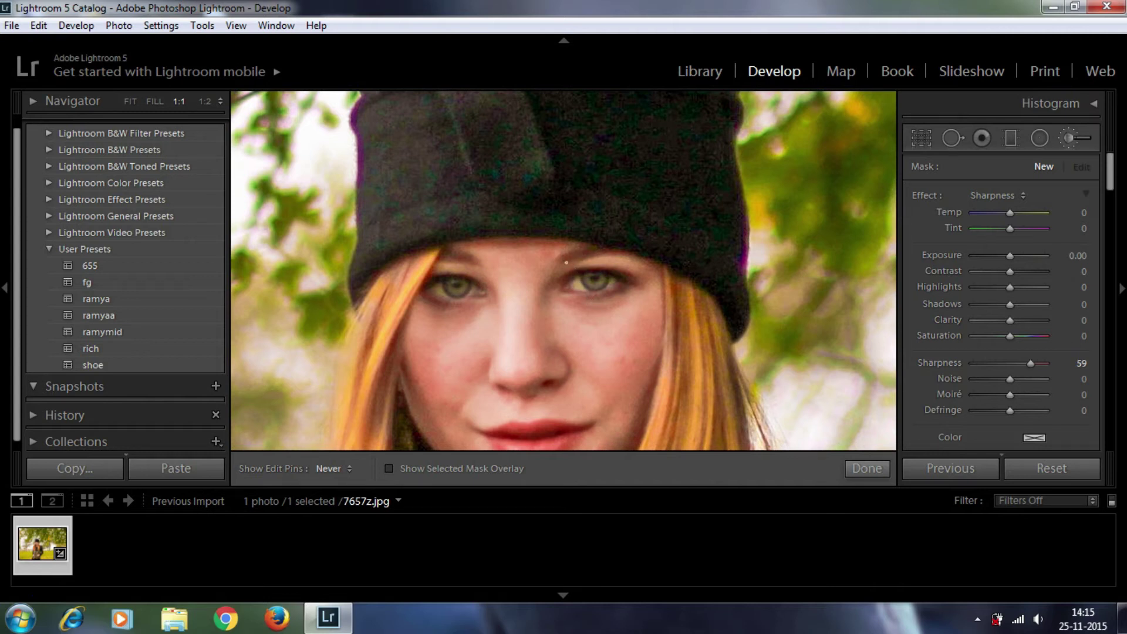
{"action": "left_click_drag", "start_coordinate": [601, 251], "coordinate": [474, 266]}
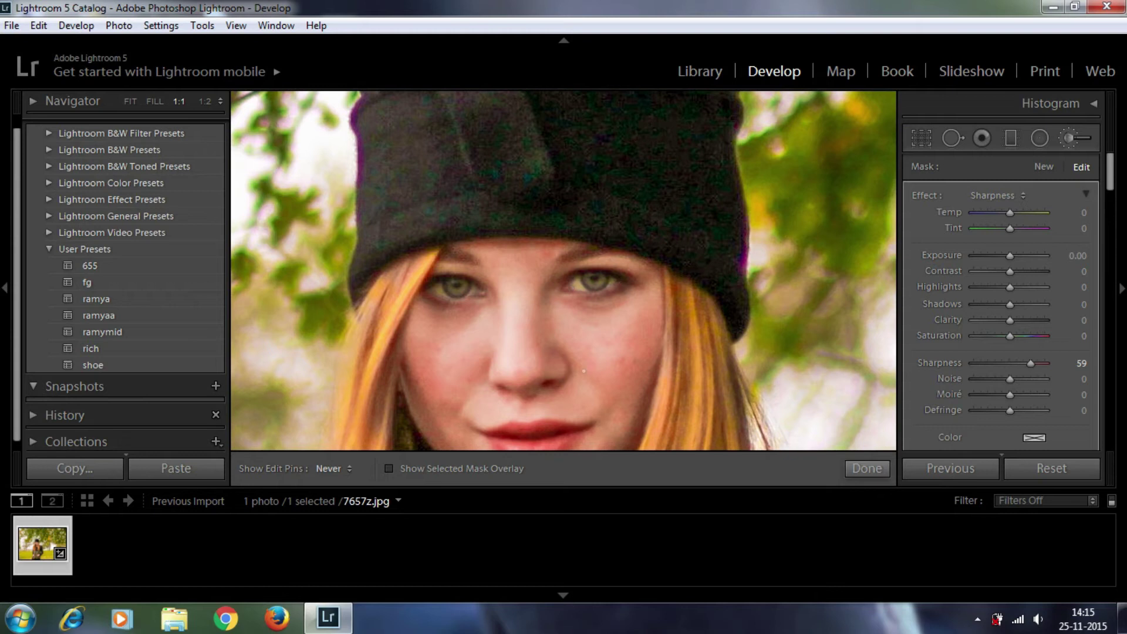
{"action": "left_click", "coordinate": [866, 469]}
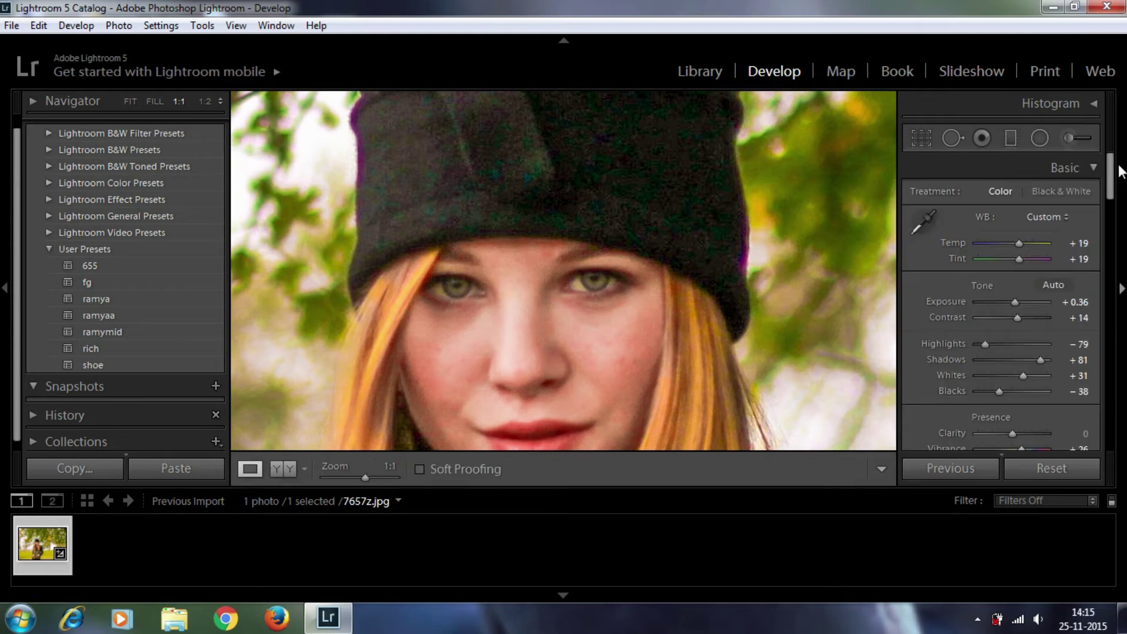
- Return to Fit view, then re-magnify to 1:1 around the face and hat
{"action": "scroll", "coordinate": [1111, 177], "scroll_direction": "down", "scroll_amount": 5}
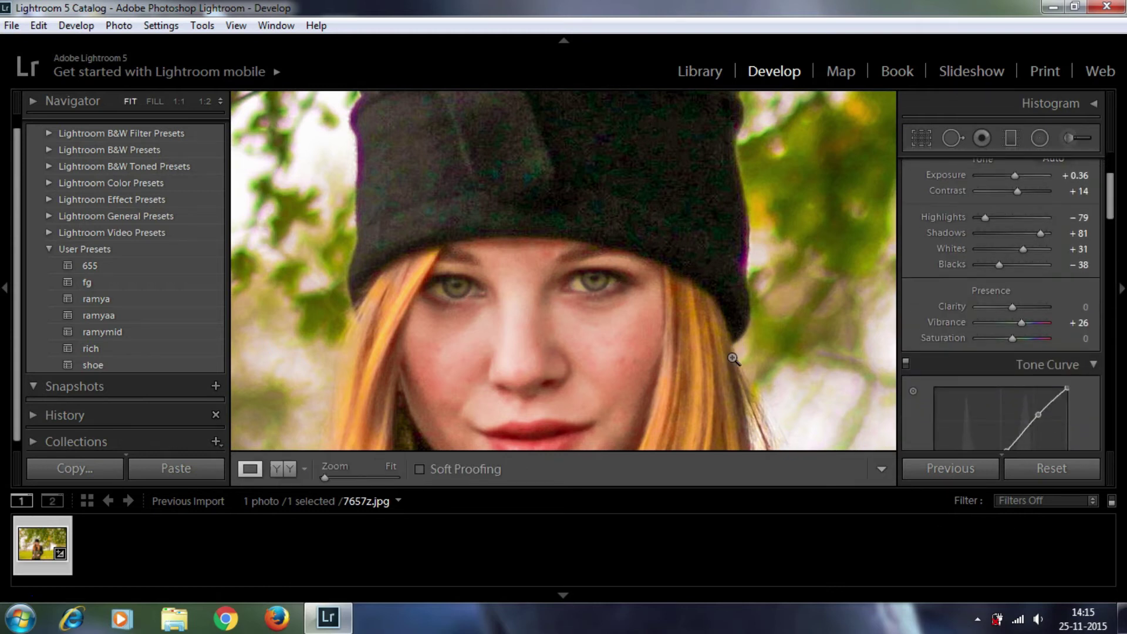
{"action": "left_click", "coordinate": [742, 339]}
{"action": "left_click", "coordinate": [734, 246]}
{"action": "left_click", "coordinate": [517, 219]}
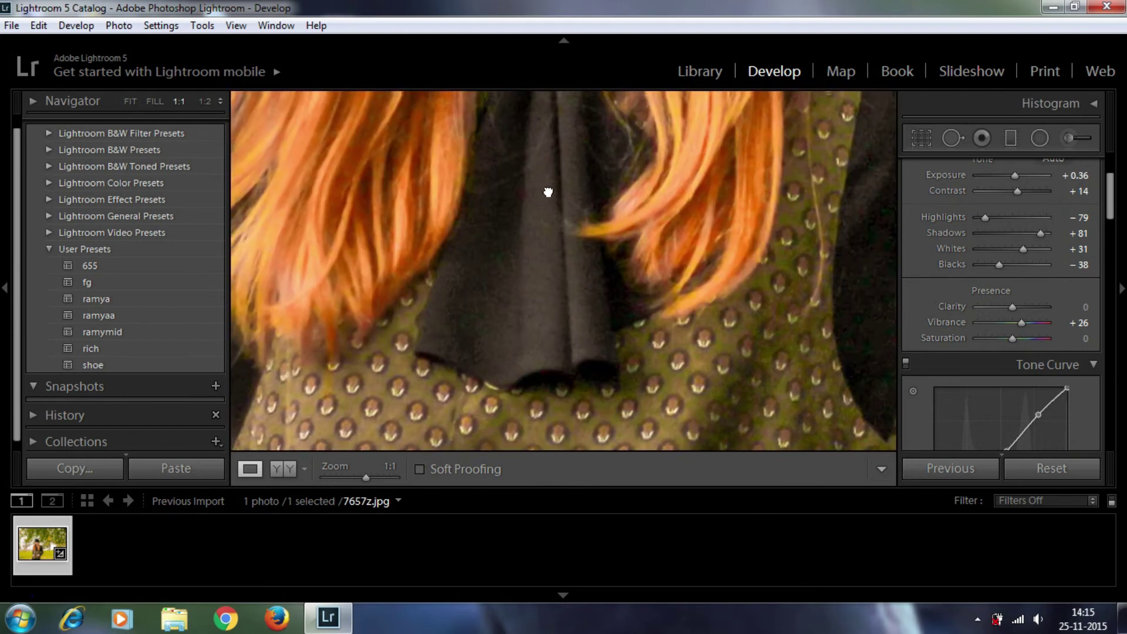
{"action": "left_click_drag", "start_coordinate": [518, 220], "coordinate": [553, 395]}
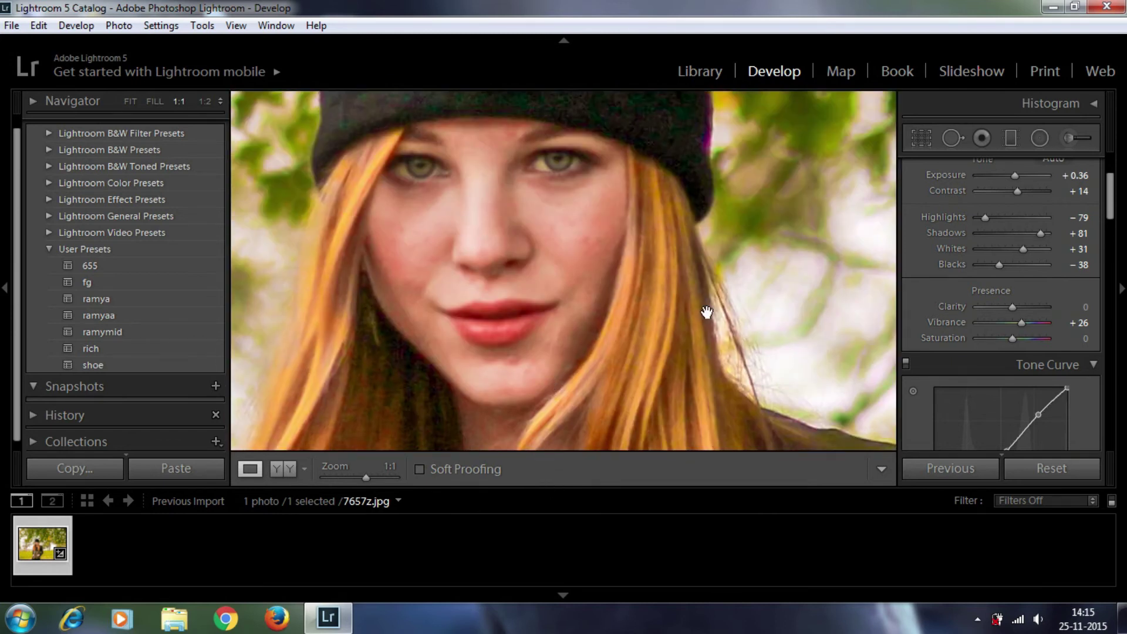
- Brush a new adjustment onto the lips, raise its Tint to 20, and finish it
{"action": "left_click", "coordinate": [1069, 138]}
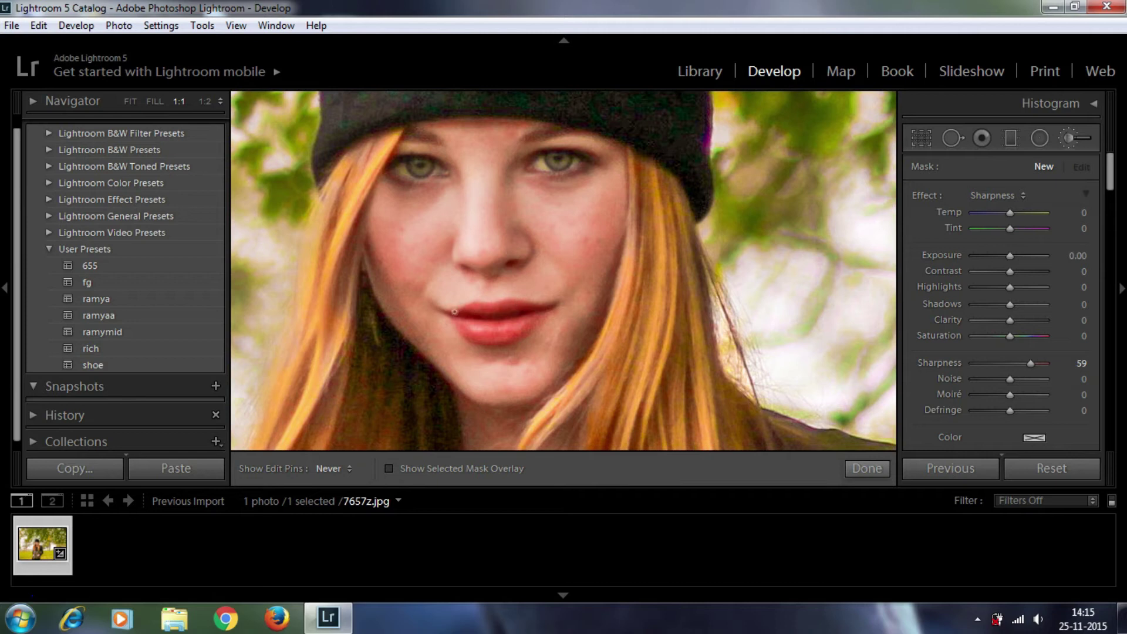
{"action": "left_click_drag", "start_coordinate": [474, 330], "coordinate": [495, 339]}
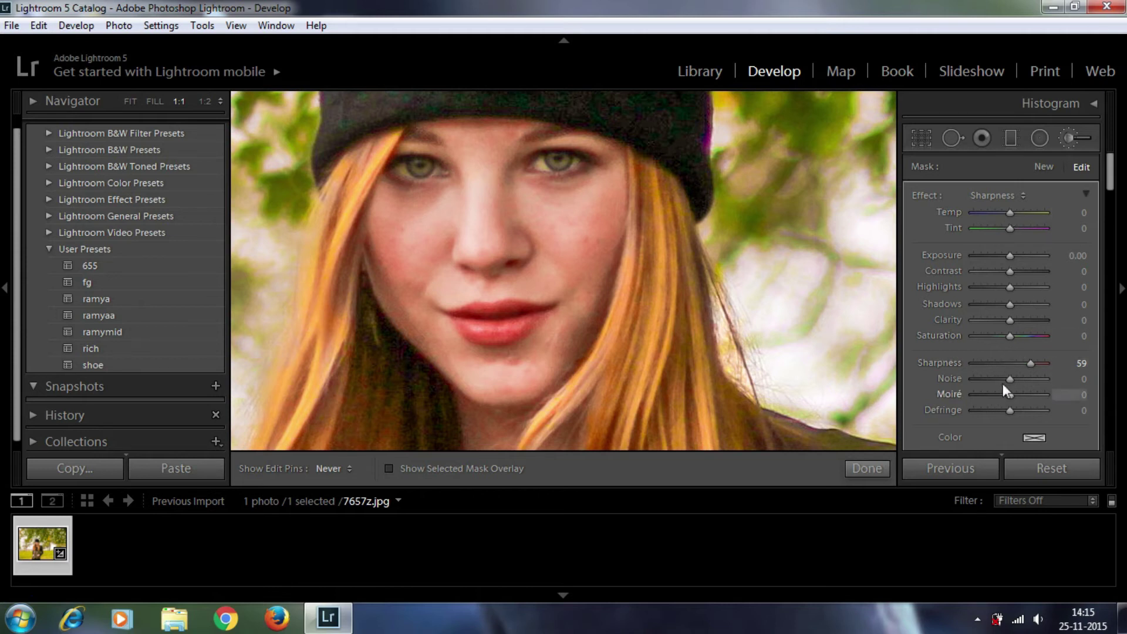
{"action": "mouse_move", "coordinate": [1011, 224]}
{"action": "left_mouse_down"}
{"action": "mouse_move", "coordinate": [993, 231]}
{"action": "mouse_move", "coordinate": [1016, 236]}
{"action": "left_mouse_up"}
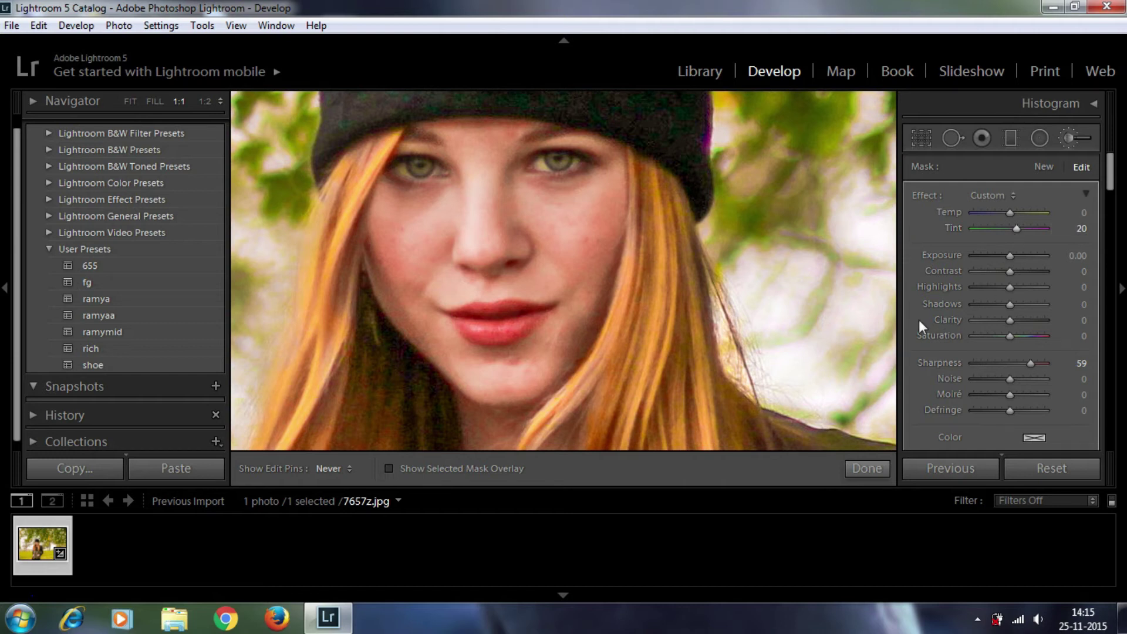
{"action": "left_click", "coordinate": [865, 468]}
- Return to Fit view and set the Split Toning shadow hue to blue (240)
{"action": "left_click", "coordinate": [636, 418]}
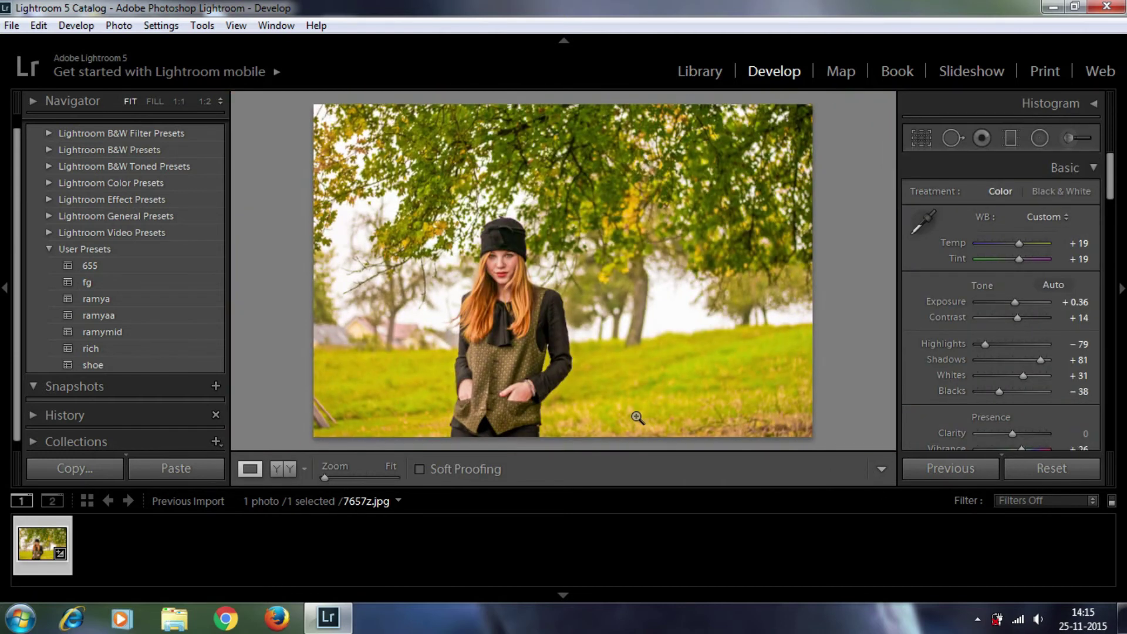
{"action": "left_click_drag", "start_coordinate": [1112, 174], "coordinate": [1098, 307]}
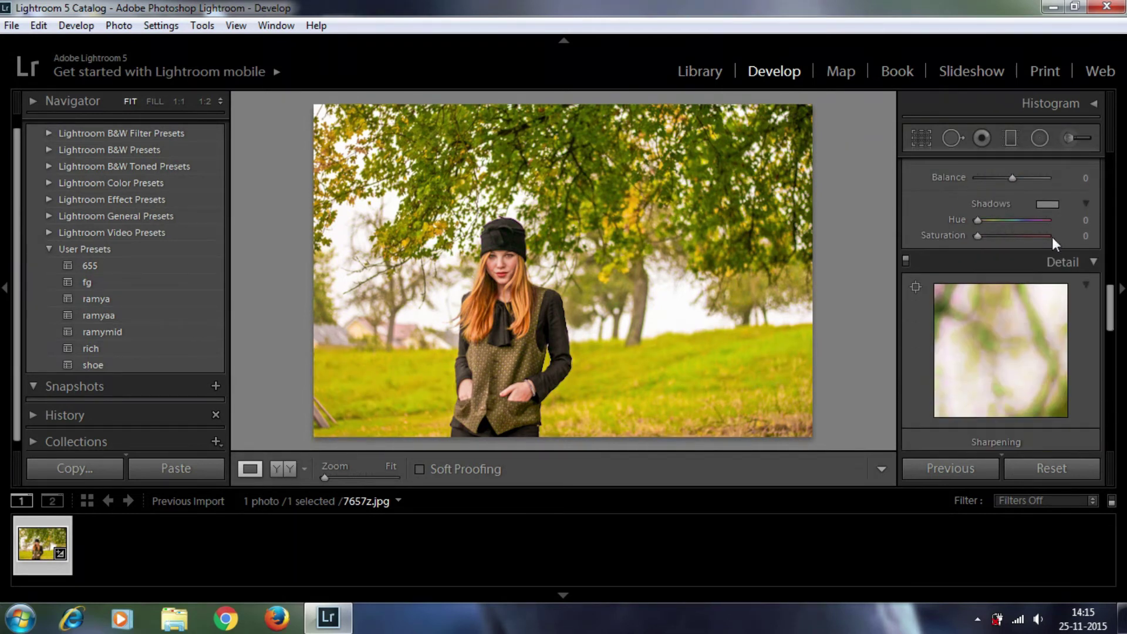
{"action": "scroll", "coordinate": [1052, 238], "scroll_direction": "up", "scroll_amount": 2}
{"action": "mouse_move", "coordinate": [978, 320]}
{"action": "left_mouse_down"}
{"action": "mouse_move", "coordinate": [1009, 304]}
{"action": "mouse_move", "coordinate": [999, 303]}
{"action": "left_mouse_up"}
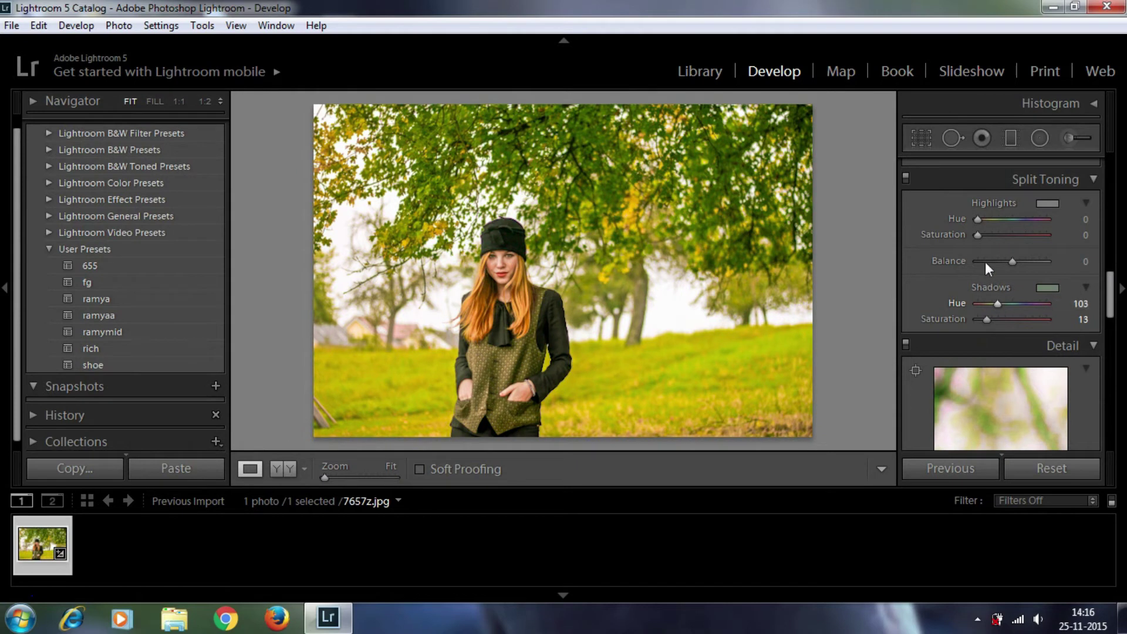
{"action": "mouse_move", "coordinate": [979, 235]}
{"action": "left_mouse_down"}
{"action": "mouse_move", "coordinate": [1002, 220]}
{"action": "mouse_move", "coordinate": [1034, 224]}
{"action": "left_mouse_up"}
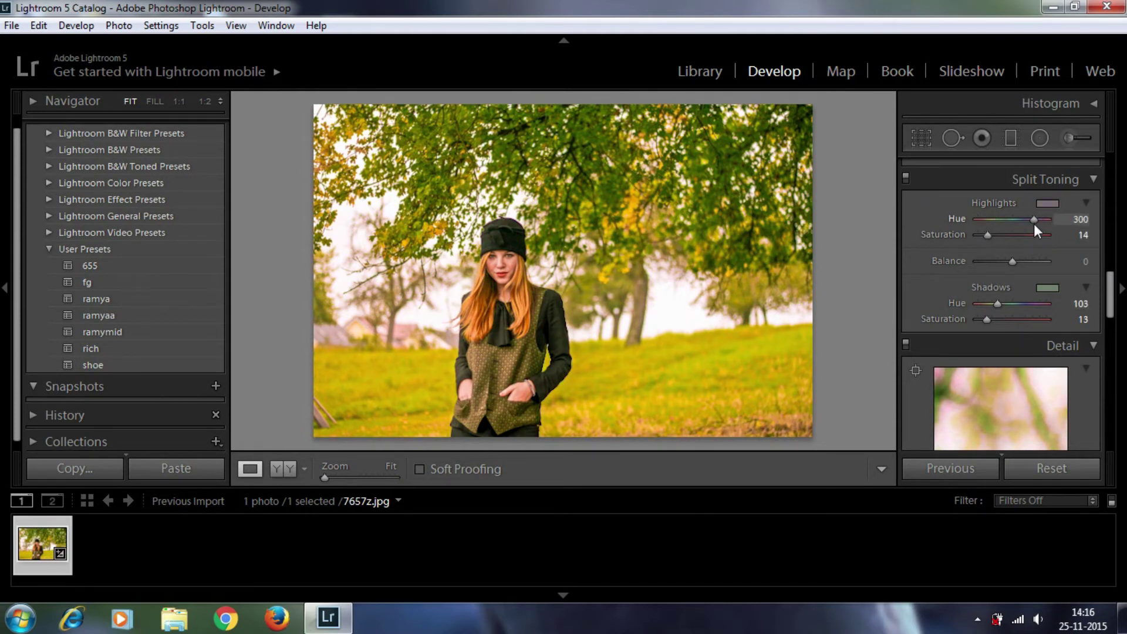
{"action": "left_click", "coordinate": [1041, 287]}
{"action": "mouse_move", "coordinate": [797, 319]}
{"action": "left_mouse_down"}
{"action": "mouse_move", "coordinate": [912, 308]}
{"action": "mouse_move", "coordinate": [909, 353]}
{"action": "left_mouse_up"}
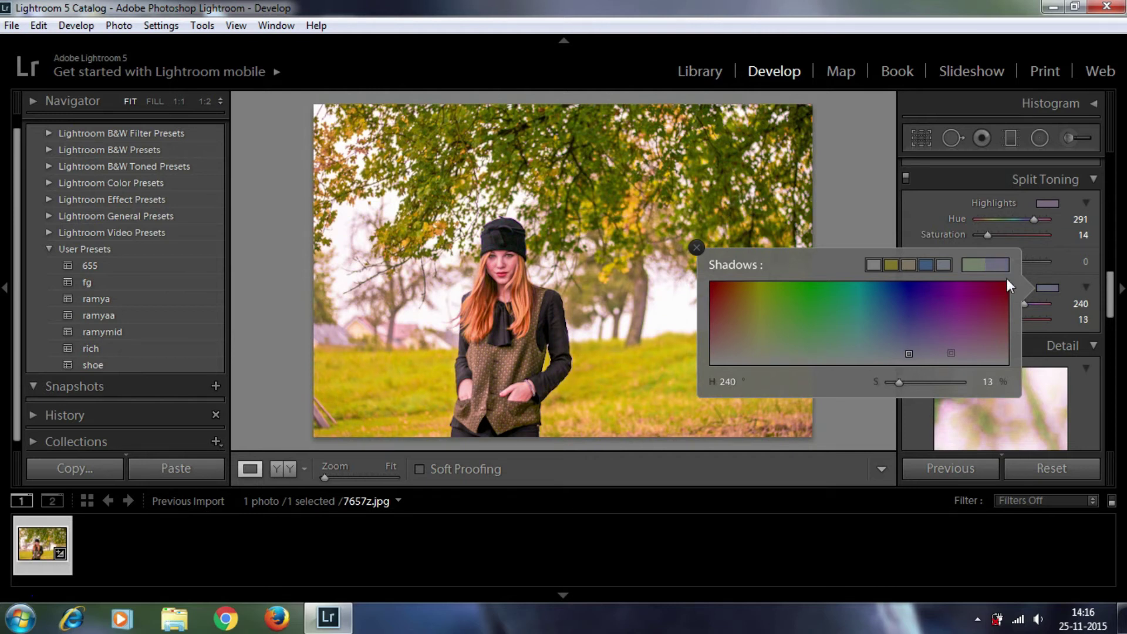
{"action": "left_click", "coordinate": [1062, 268]}
- Set shadow saturation 10, highlight saturation 7, and nudge sharpening Amount to 5
{"action": "left_click_drag", "start_coordinate": [988, 319], "coordinate": [988, 321]}
{"action": "mouse_move", "coordinate": [1011, 263]}
{"action": "left_mouse_down"}
{"action": "mouse_move", "coordinate": [978, 262]}
{"action": "mouse_move", "coordinate": [1023, 261]}
{"action": "mouse_move", "coordinate": [993, 267]}
{"action": "mouse_move", "coordinate": [1008, 266]}
{"action": "mouse_move", "coordinate": [979, 242]}
{"action": "left_mouse_up"}
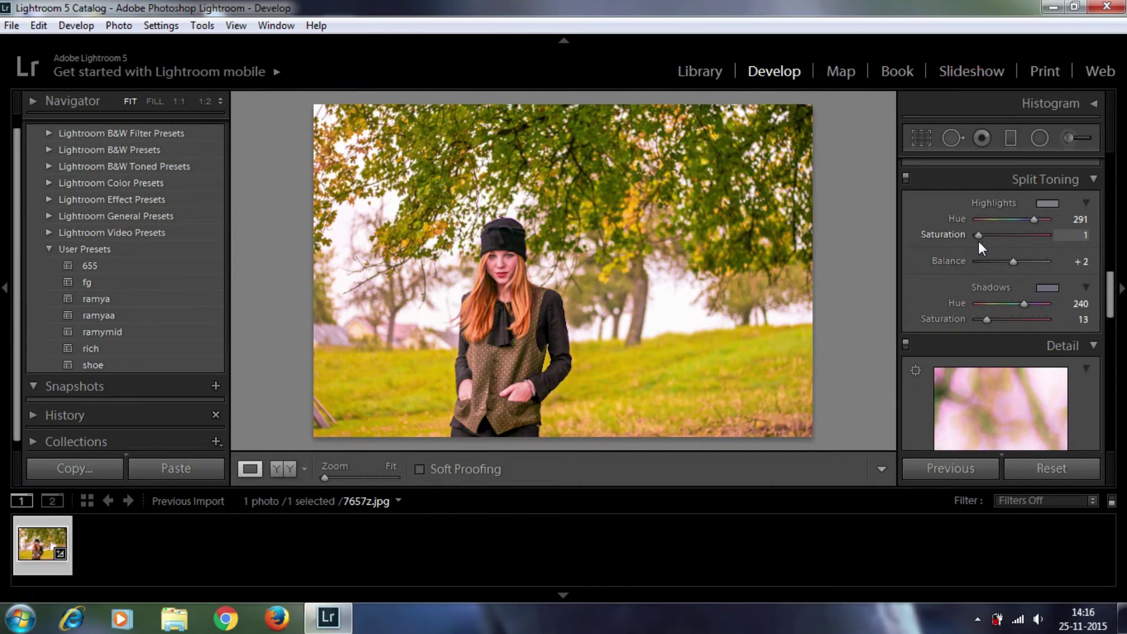
{"action": "left_click_drag", "start_coordinate": [987, 322], "coordinate": [979, 322]}
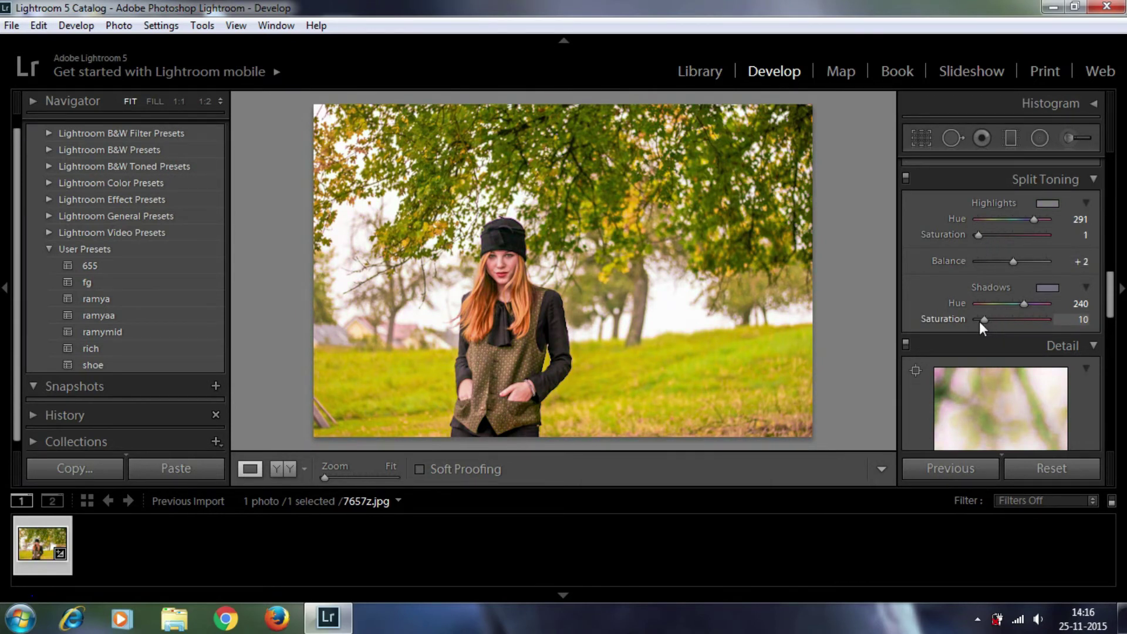
{"action": "left_click_drag", "start_coordinate": [979, 234], "coordinate": [983, 234]}
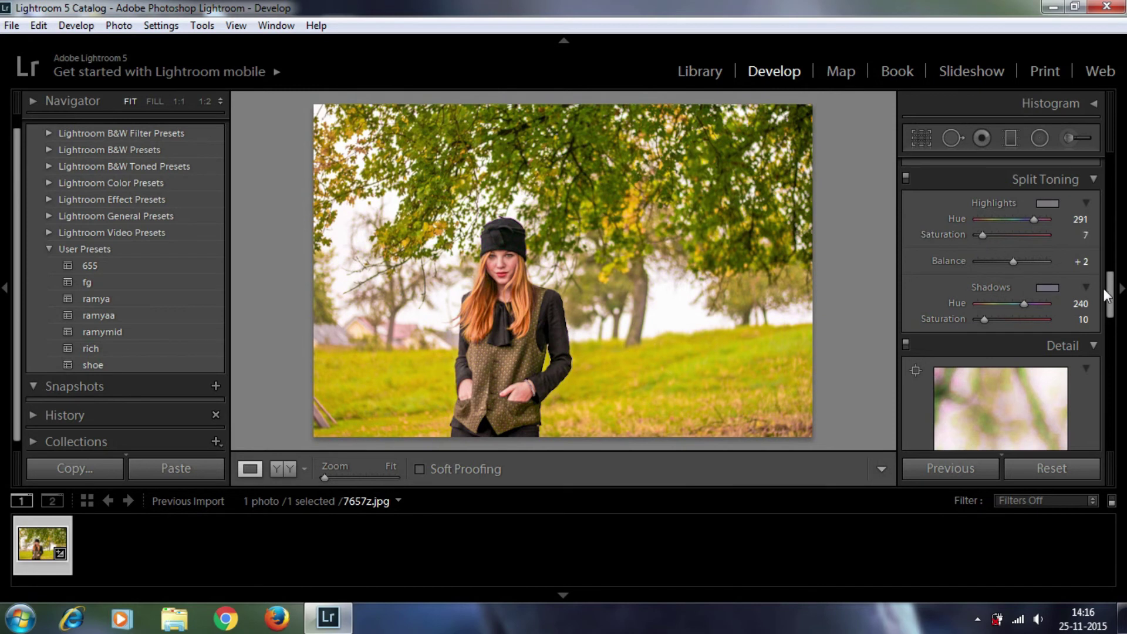
{"action": "left_click_drag", "start_coordinate": [1104, 291], "coordinate": [1111, 365]}
{"action": "left_click_drag", "start_coordinate": [979, 196], "coordinate": [980, 196]}
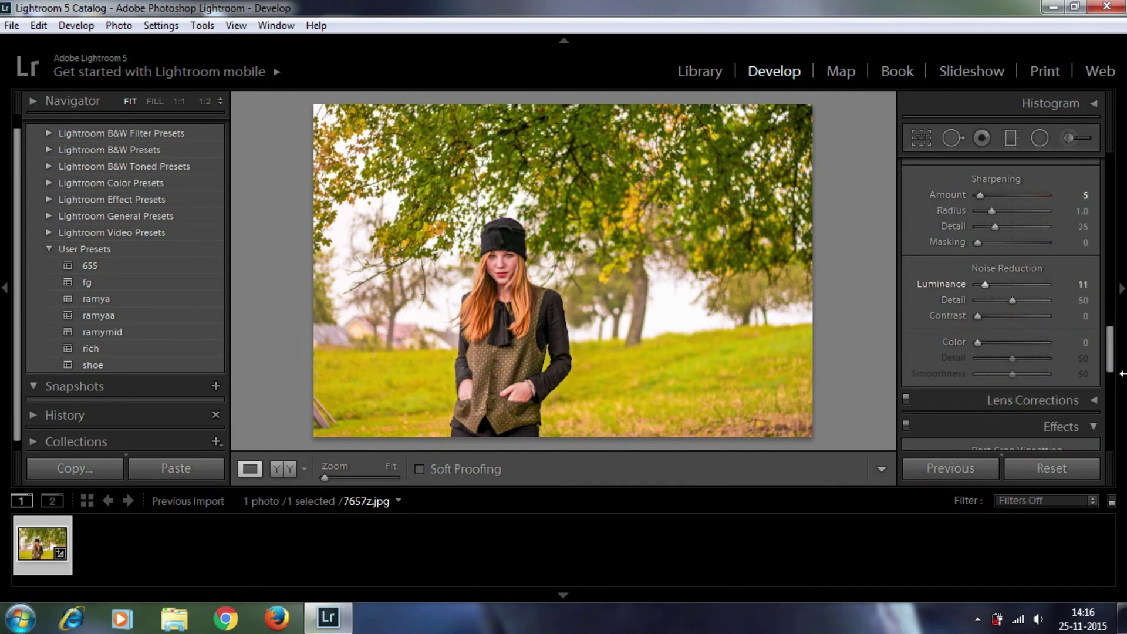
- Add a -19 post-crop vignette and lower Orange saturation to -18
{"action": "mouse_move", "coordinate": [1110, 360]}
{"action": "left_mouse_down"}
{"action": "mouse_move", "coordinate": [1111, 442]}
{"action": "mouse_move", "coordinate": [1111, 378]}
{"action": "left_mouse_up"}
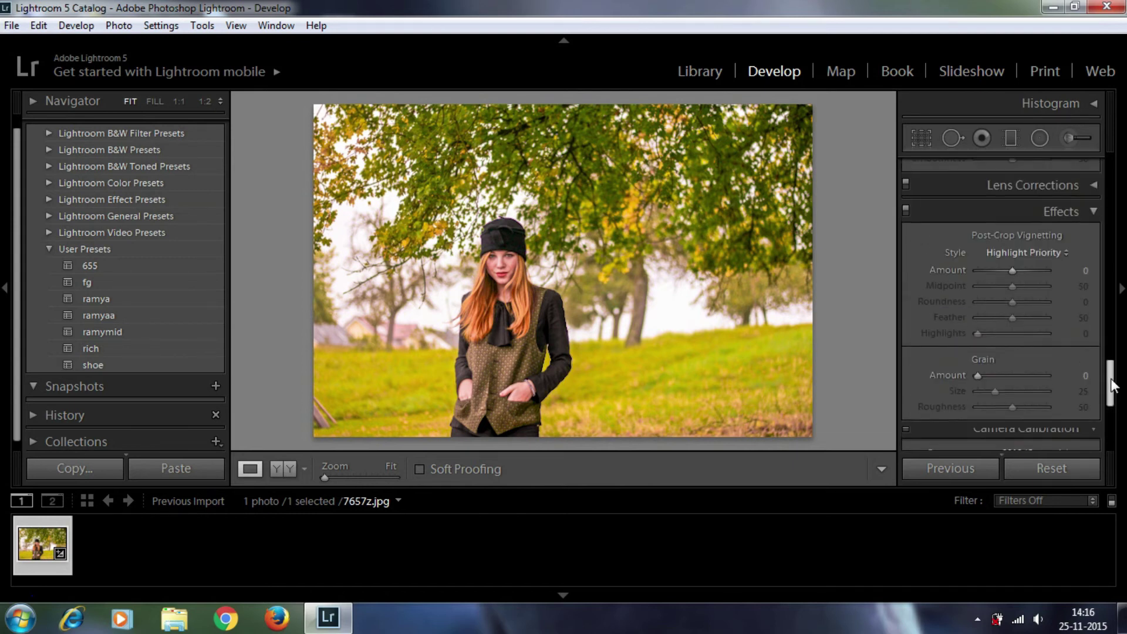
{"action": "left_click_drag", "start_coordinate": [1009, 268], "coordinate": [1005, 267]}
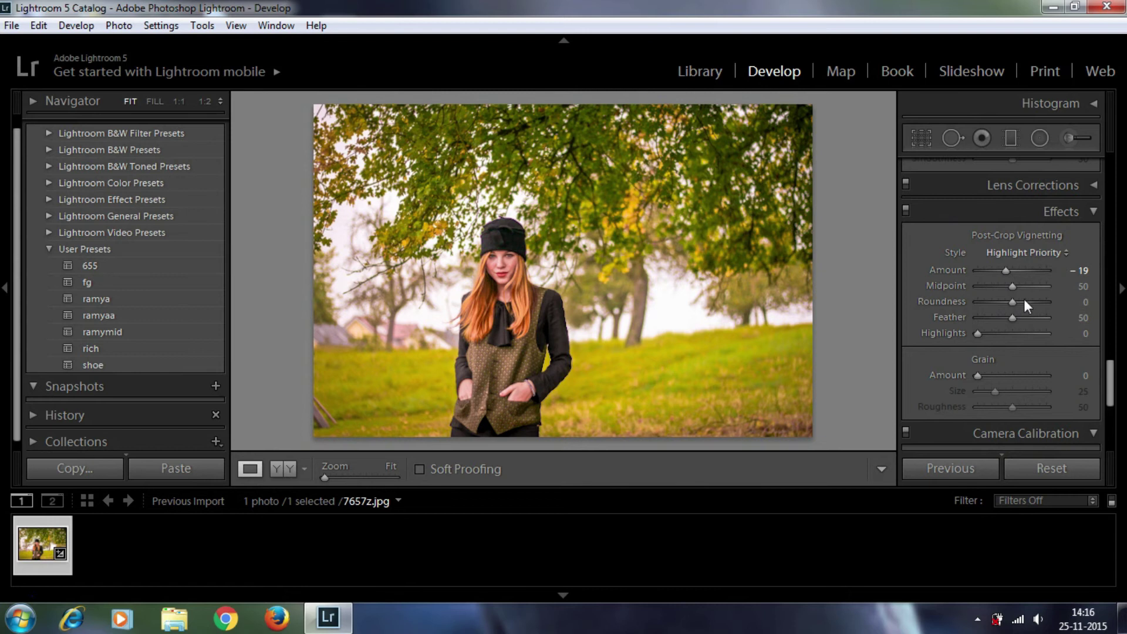
{"action": "left_click_drag", "start_coordinate": [1111, 391], "coordinate": [1110, 273]}
{"action": "left_click_drag", "start_coordinate": [1005, 249], "coordinate": [1013, 251]}
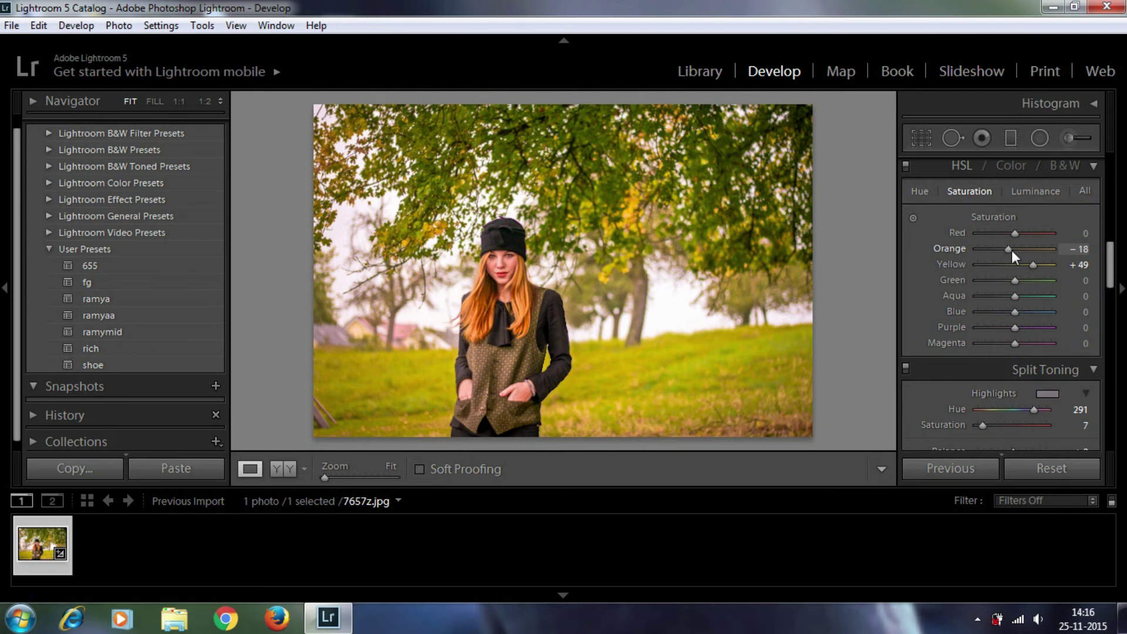
- Set Blue saturation to -20 and adjust Green luminance to -13
{"action": "left_click_drag", "start_coordinate": [1110, 262], "coordinate": [1112, 276]}
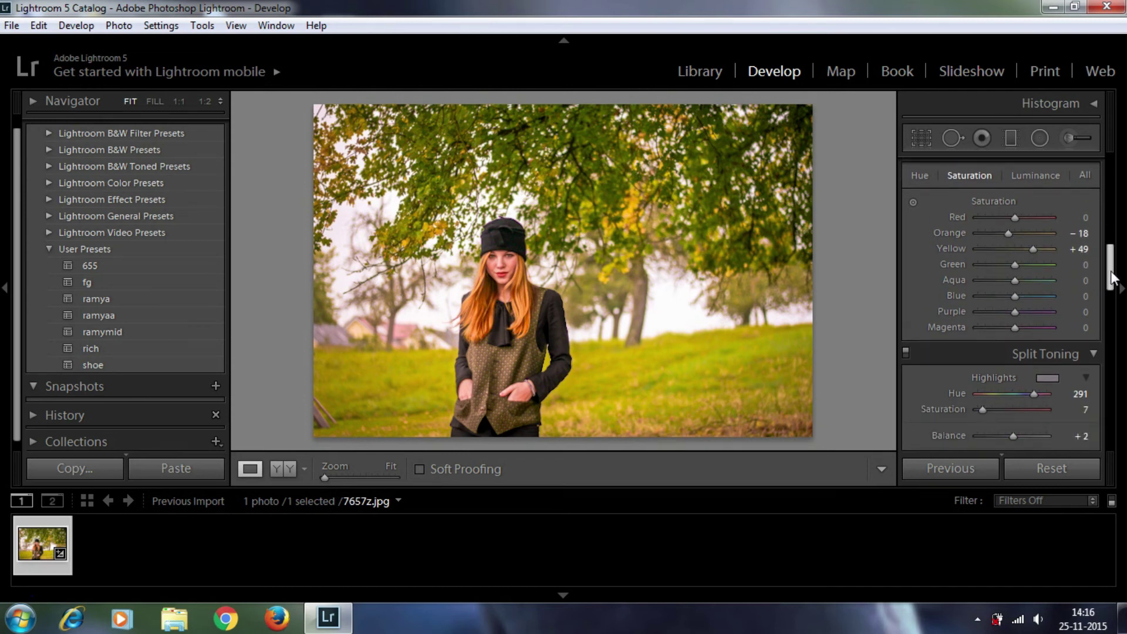
{"action": "left_click_drag", "start_coordinate": [988, 297], "coordinate": [1038, 297]}
{"action": "left_click", "coordinate": [1024, 178]}
{"action": "mouse_move", "coordinate": [1015, 265]}
{"action": "left_mouse_down"}
{"action": "mouse_move", "coordinate": [1049, 263]}
{"action": "mouse_move", "coordinate": [1009, 263]}
{"action": "left_mouse_up"}
- Lift the RGB tone curve's black point and add a control point for a faded matte look
{"action": "left_click_drag", "start_coordinate": [1109, 271], "coordinate": [1111, 224]}
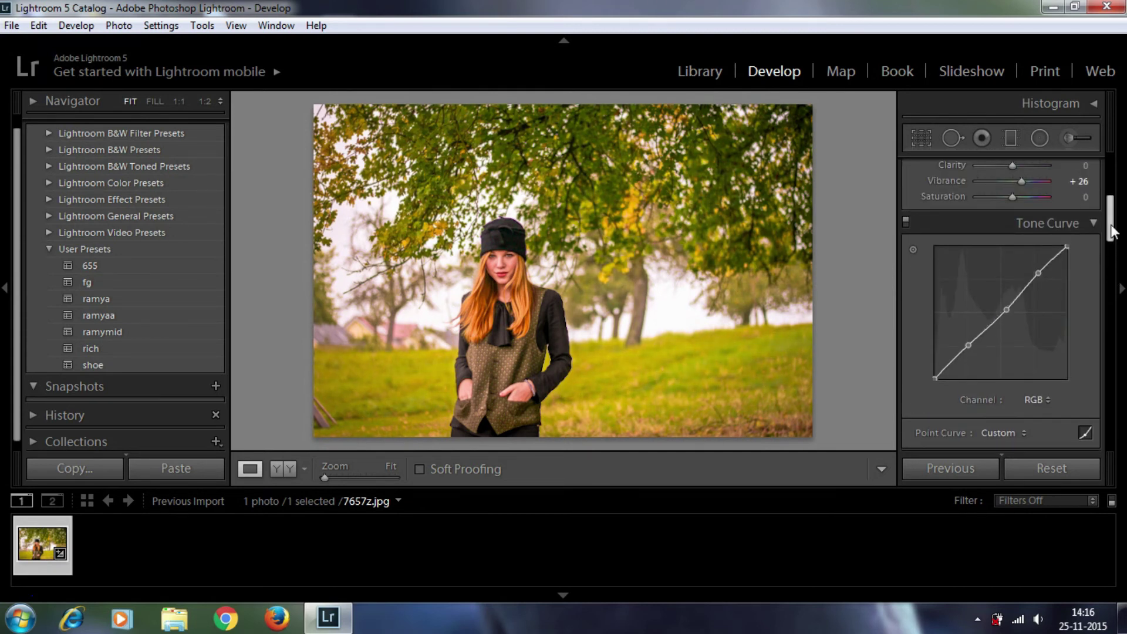
{"action": "mouse_move", "coordinate": [936, 376]}
{"action": "left_mouse_down"}
{"action": "mouse_move", "coordinate": [935, 358]}
{"action": "mouse_move", "coordinate": [950, 357]}
{"action": "left_mouse_up"}
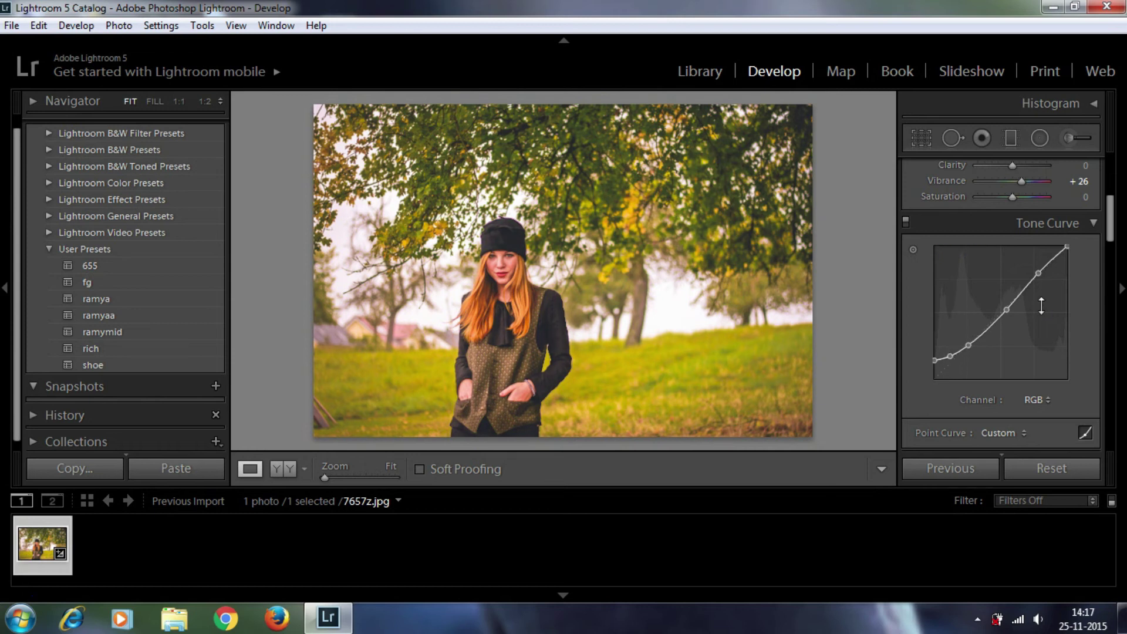
{"action": "left_click", "coordinate": [992, 324]}
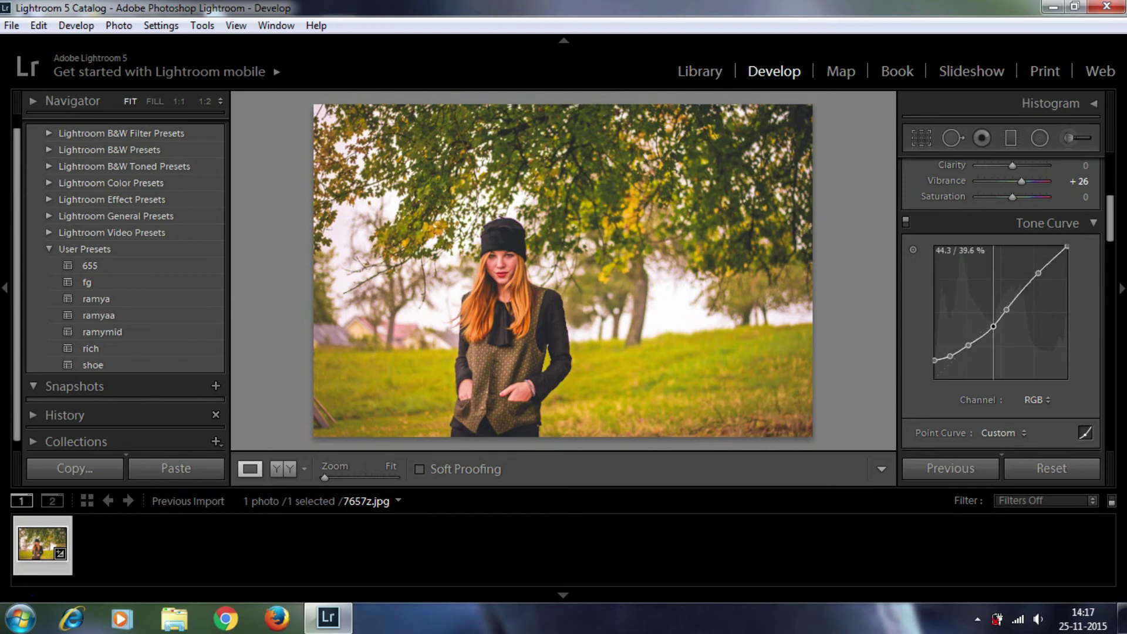
- Shape the Green channel curve with several points and lowered highlights for a pinkish tint
{"action": "left_click", "coordinate": [1038, 400]}
{"action": "left_click", "coordinate": [1011, 460]}
{"action": "left_click", "coordinate": [974, 339]}
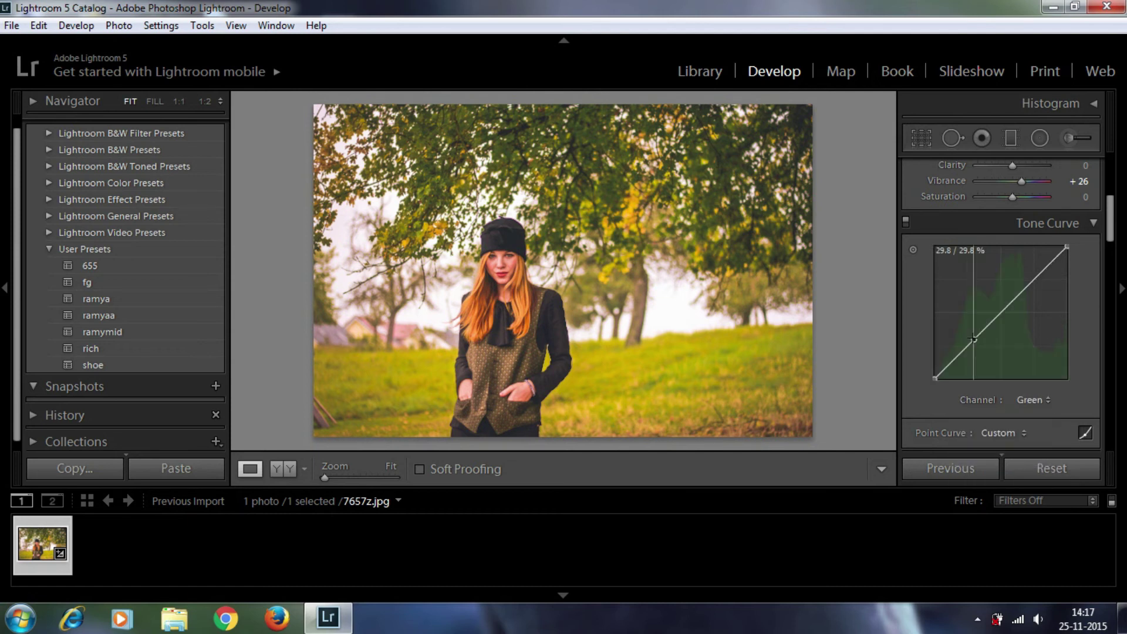
{"action": "left_click", "coordinate": [1033, 280]}
{"action": "left_click_drag", "start_coordinate": [1008, 303], "coordinate": [1011, 306]}
{"action": "left_click_drag", "start_coordinate": [933, 379], "coordinate": [935, 364]}
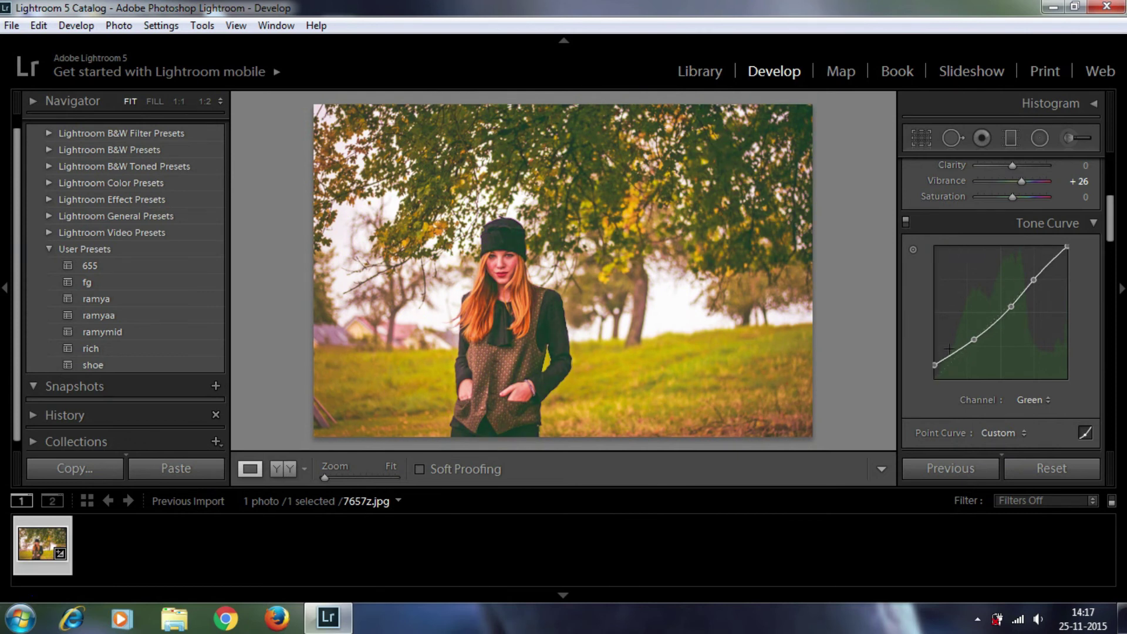
{"action": "left_click_drag", "start_coordinate": [952, 354], "coordinate": [934, 375]}
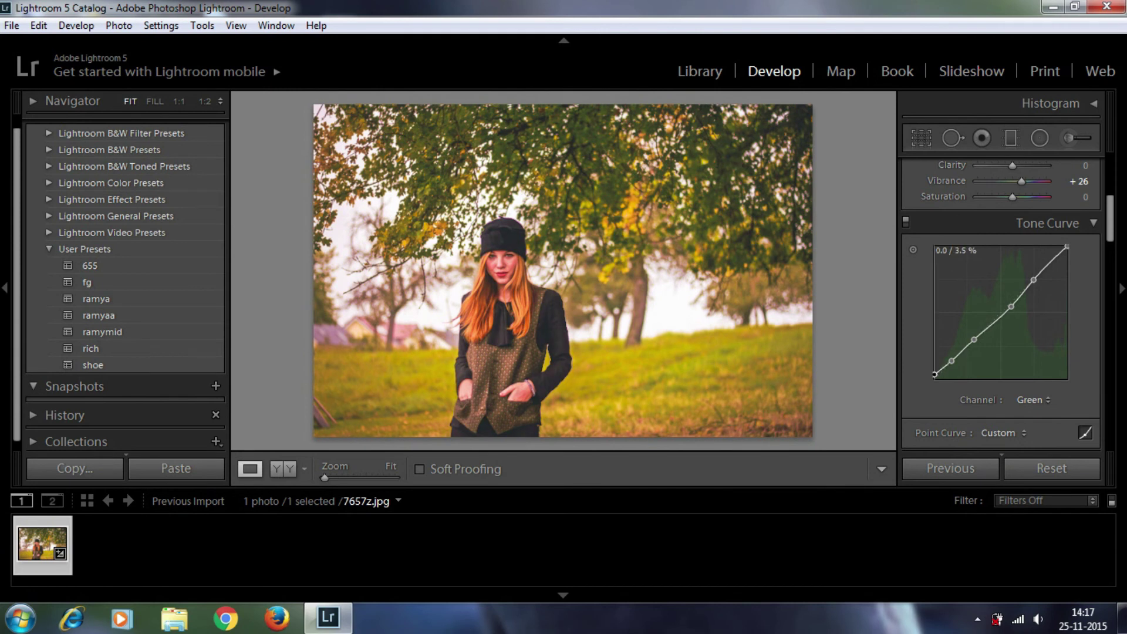
{"action": "mouse_move", "coordinate": [1068, 246]}
{"action": "left_mouse_down"}
{"action": "mouse_move", "coordinate": [1067, 259]}
{"action": "mouse_move", "coordinate": [1066, 247]}
{"action": "left_mouse_up"}
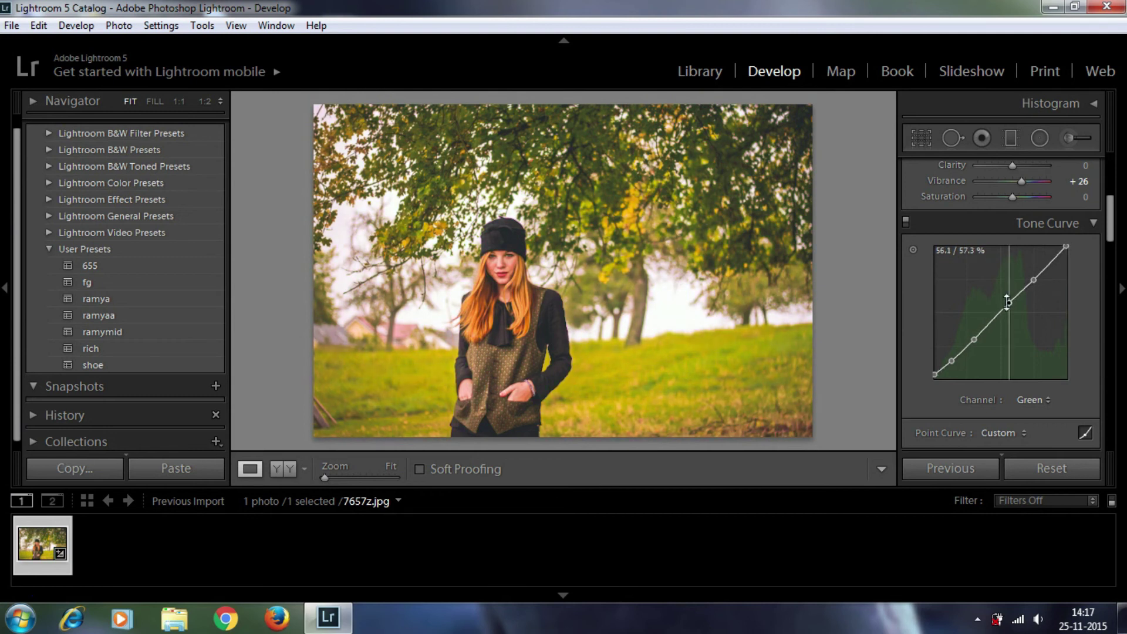
{"action": "scroll", "coordinate": [1079, 302], "scroll_direction": "up", "scroll_amount": 5}
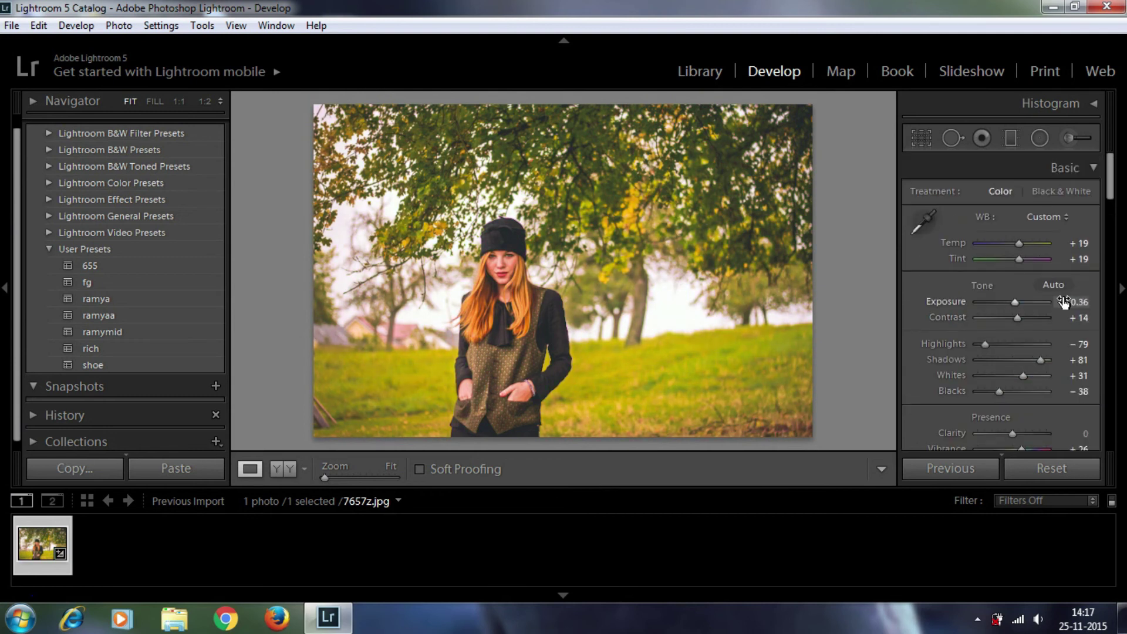
- Warm the white balance to Temp +14 and brighten Whites to +62
{"action": "left_click_drag", "start_coordinate": [1017, 244], "coordinate": [1014, 245]}
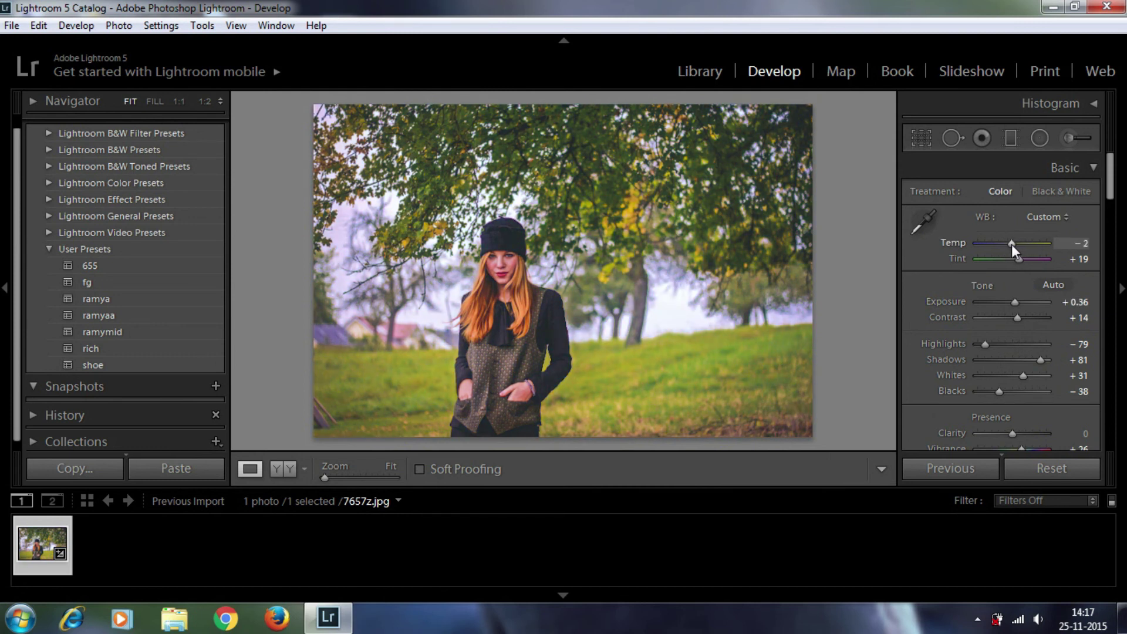
{"action": "left_click_drag", "start_coordinate": [1013, 245], "coordinate": [1016, 244]}
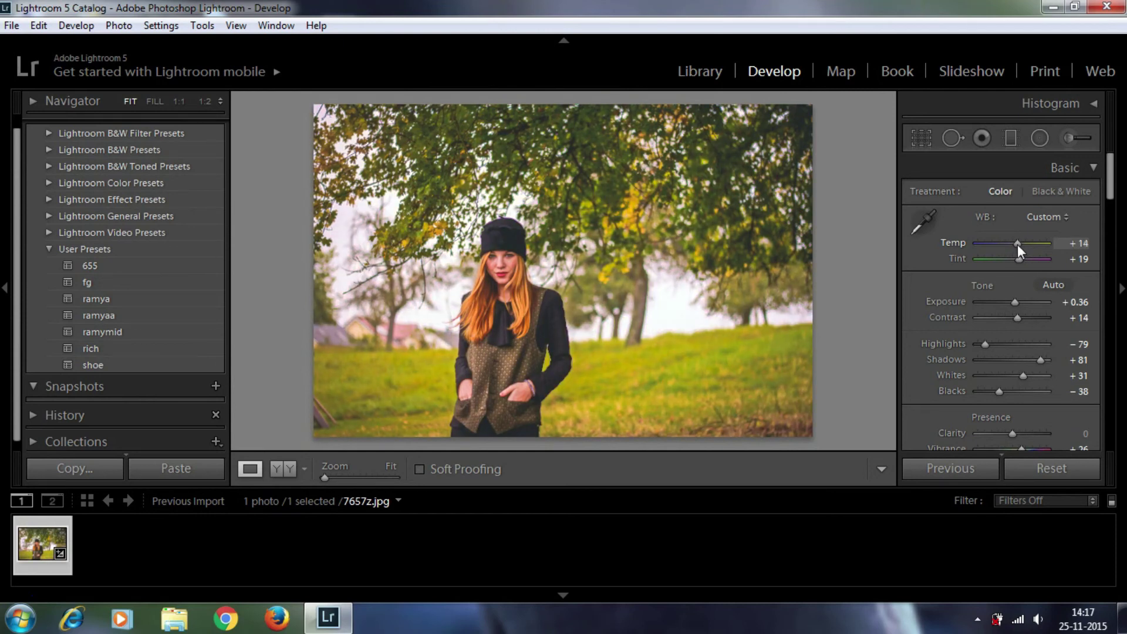
{"action": "left_click_drag", "start_coordinate": [1022, 374], "coordinate": [1031, 374]}
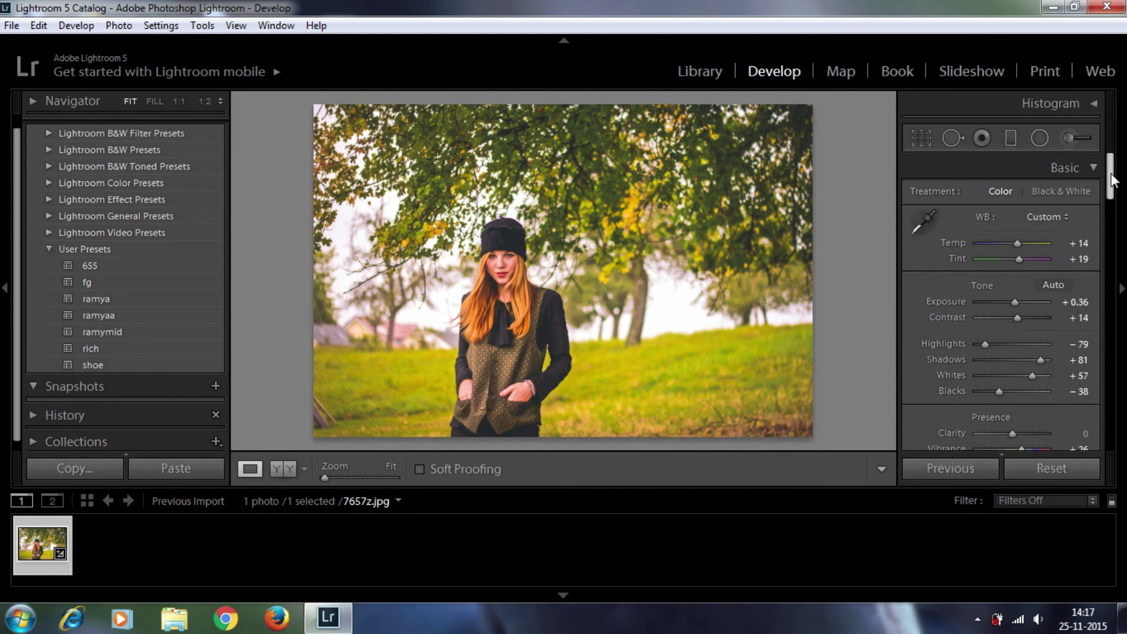
{"action": "scroll", "coordinate": [1034, 329], "scroll_direction": "down", "scroll_amount": 3}
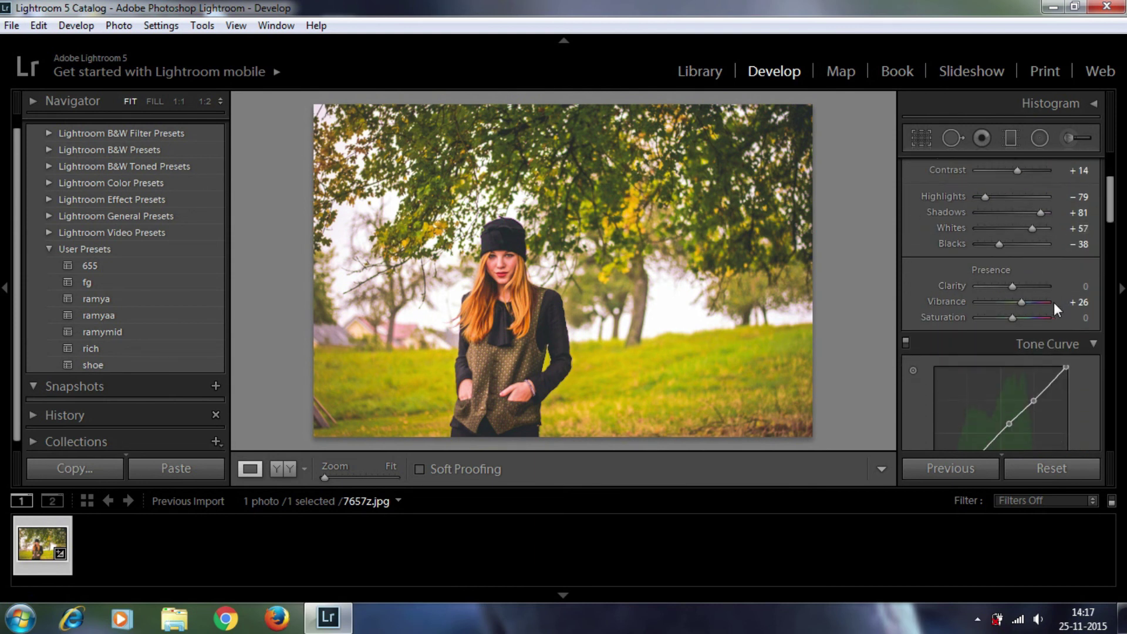
{"action": "left_click_drag", "start_coordinate": [1031, 228], "coordinate": [1034, 228]}
- Boost Vibrance to +48 in the Basic panel
{"action": "mouse_move", "coordinate": [1110, 197]}
{"action": "left_mouse_down"}
{"action": "mouse_move", "coordinate": [1111, 188]}
{"action": "mouse_move", "coordinate": [1110, 231]}
{"action": "left_mouse_up"}
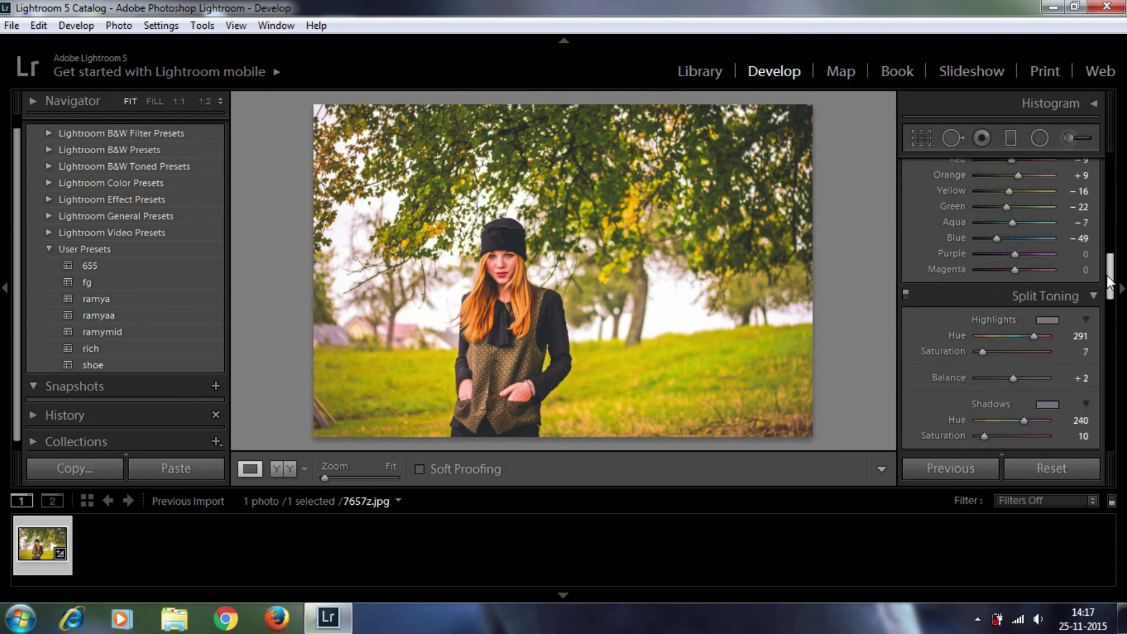
{"action": "left_click", "coordinate": [1112, 243]}
{"action": "left_click", "coordinate": [1118, 275]}
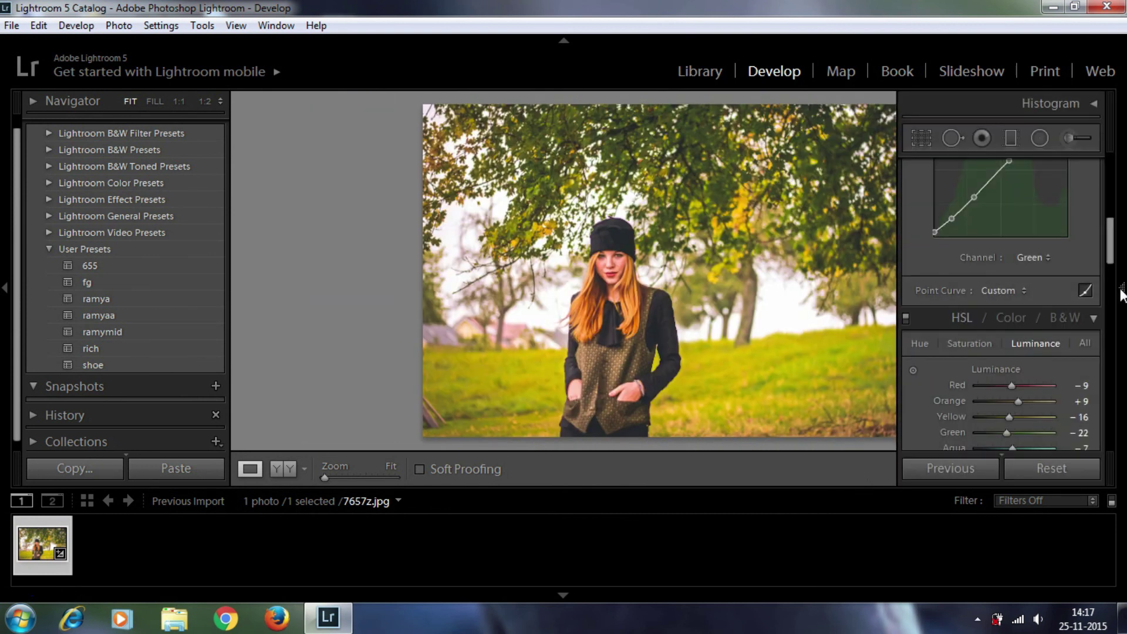
{"action": "scroll", "coordinate": [1031, 308], "scroll_direction": "down", "scroll_amount": 5}
{"action": "left_click_drag", "start_coordinate": [1024, 305], "coordinate": [1032, 306]}
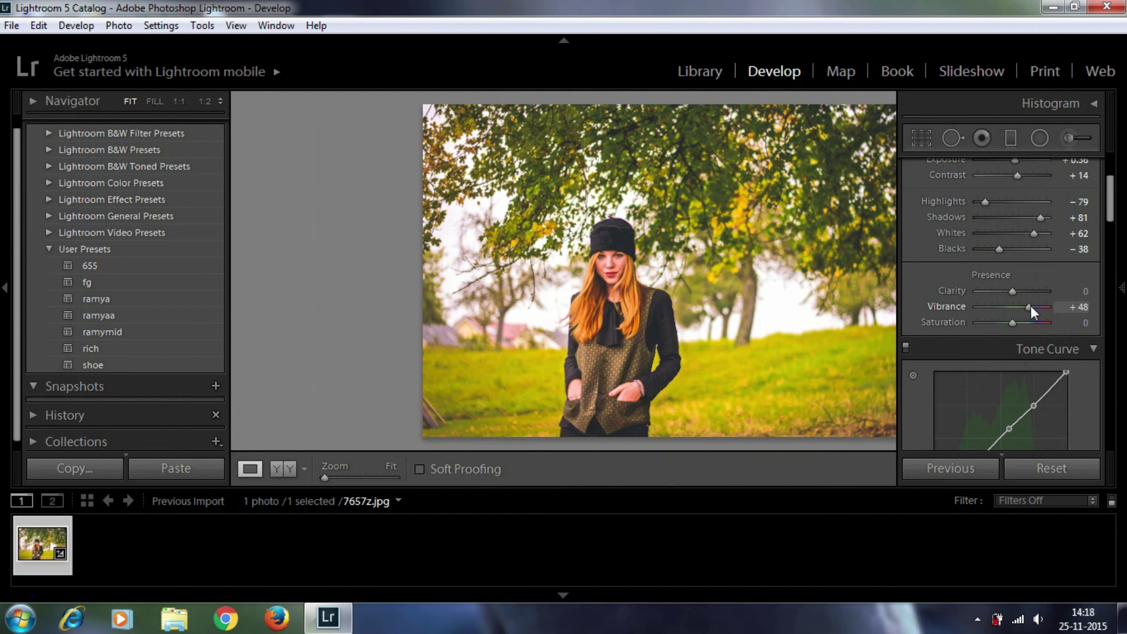
- Hide the side panels and show the original and graded portrait in a side-by-side Before/After view
{"action": "key", "text": "F8"}
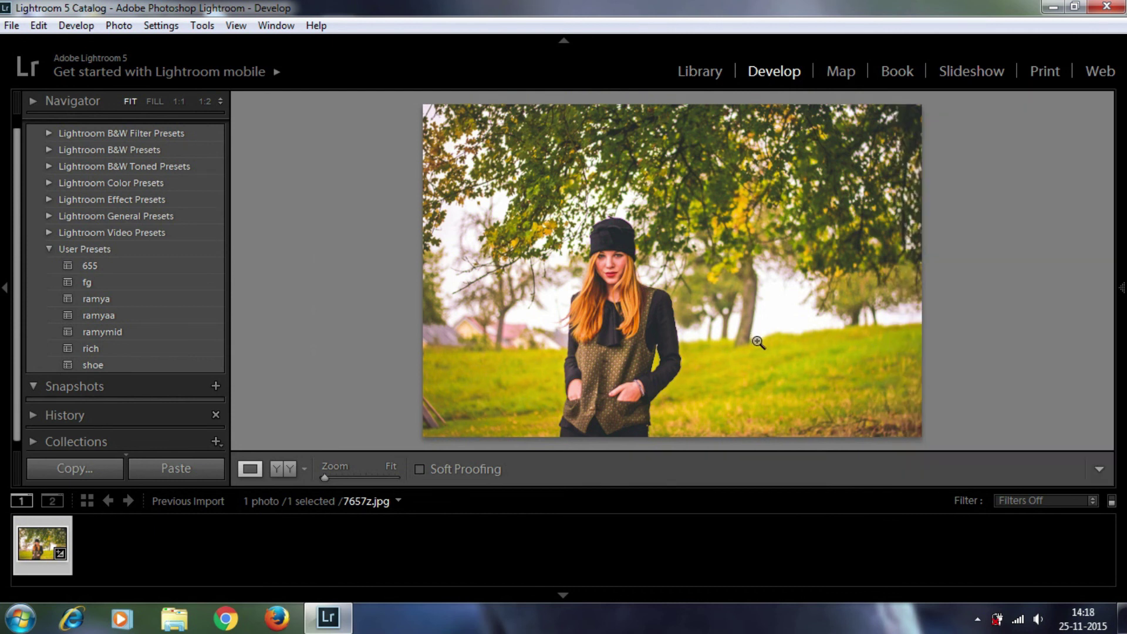
{"action": "left_click", "coordinate": [297, 471]}
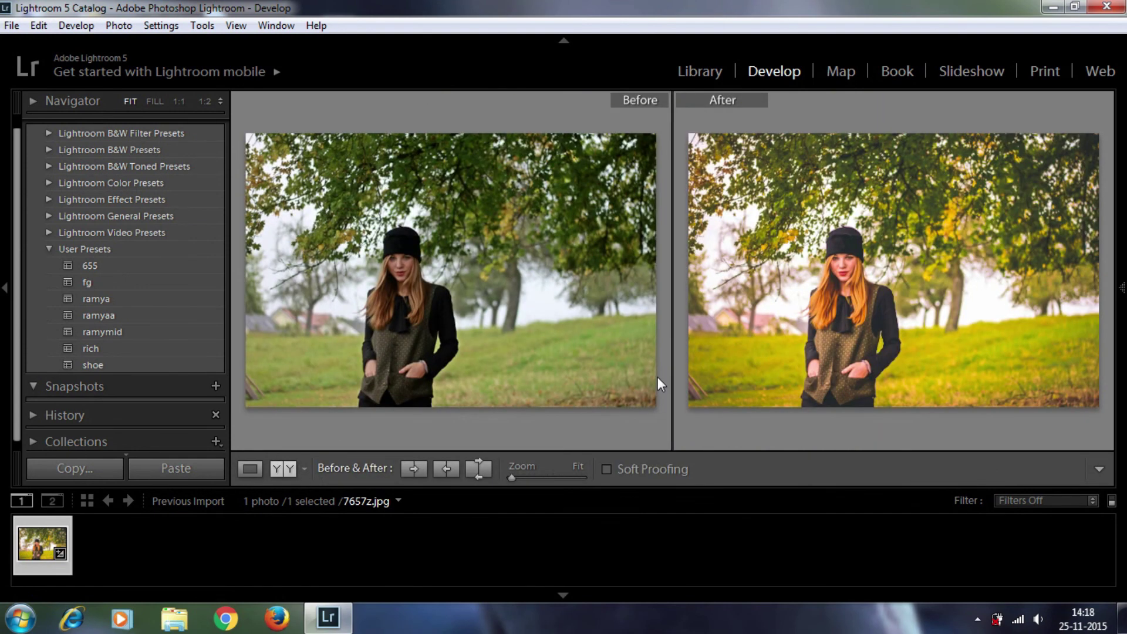